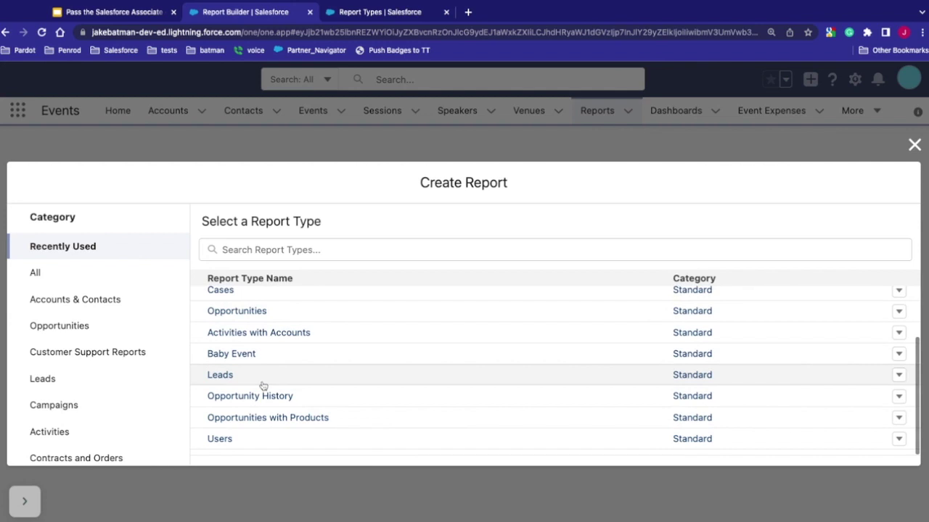
Step: Start a new report from the standard Accounts report type and turn on automatic preview updates
click(136, 278)
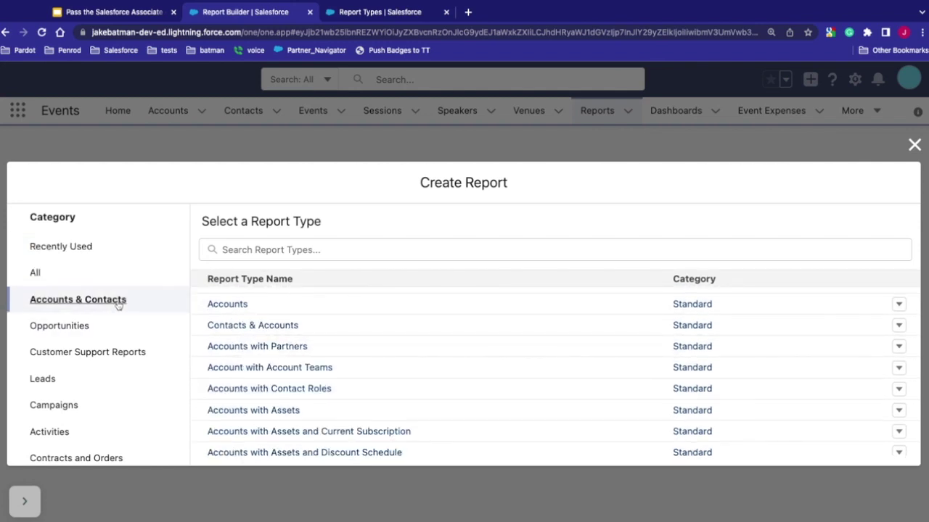
click(228, 308)
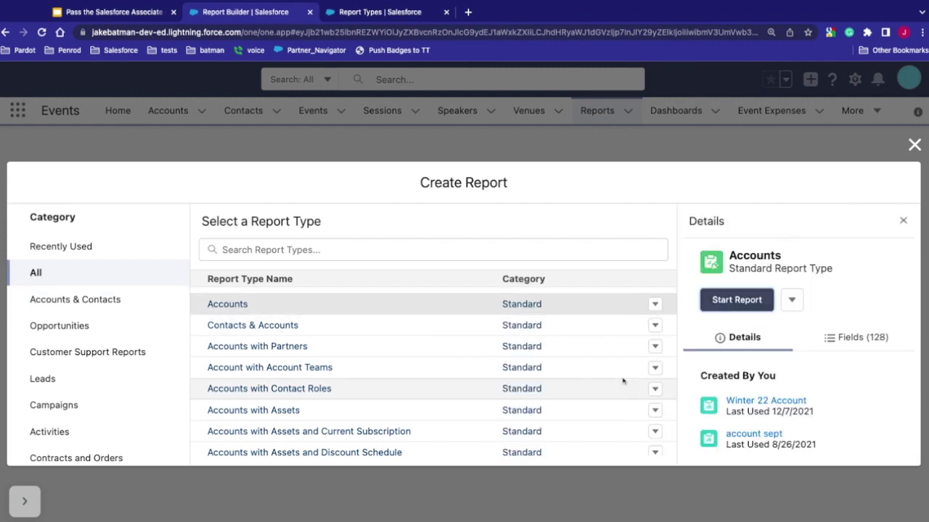
click(737, 300)
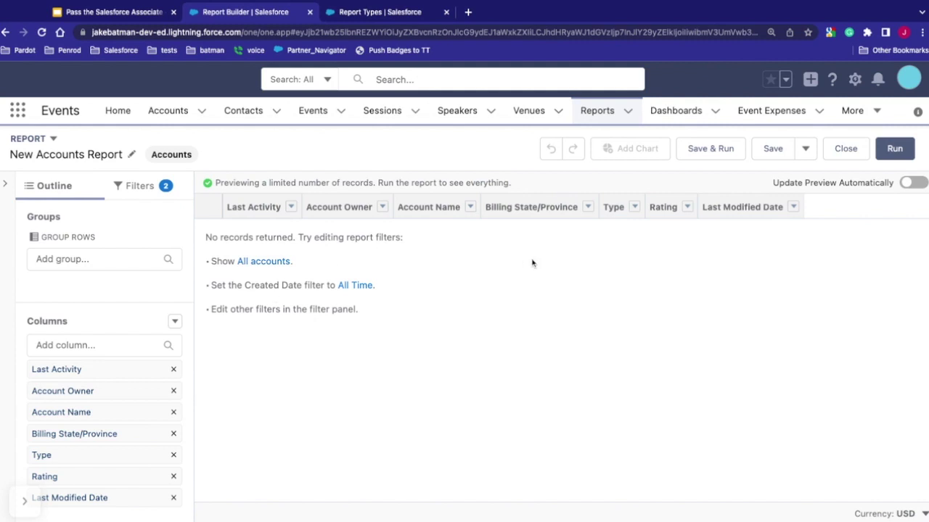
click(909, 183)
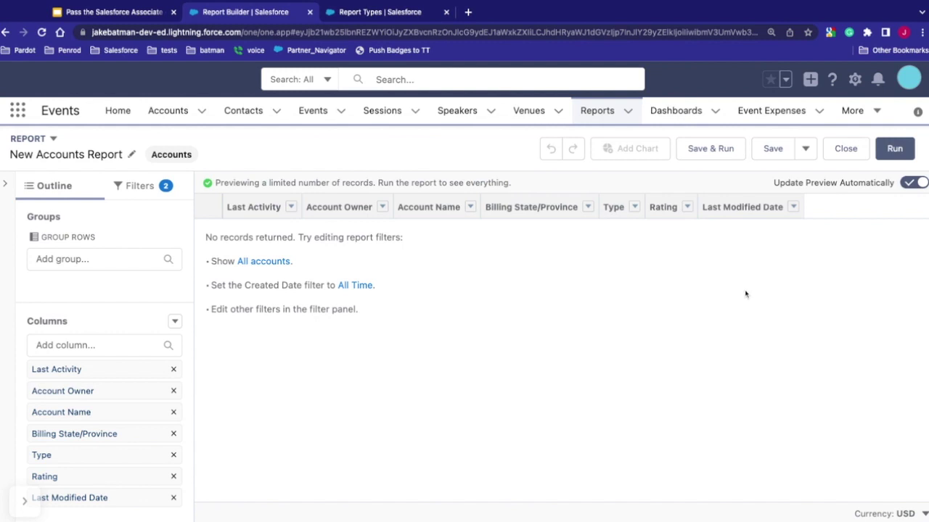
Step: Set the report's Show Me filter to All accounts and apply it
click(165, 189)
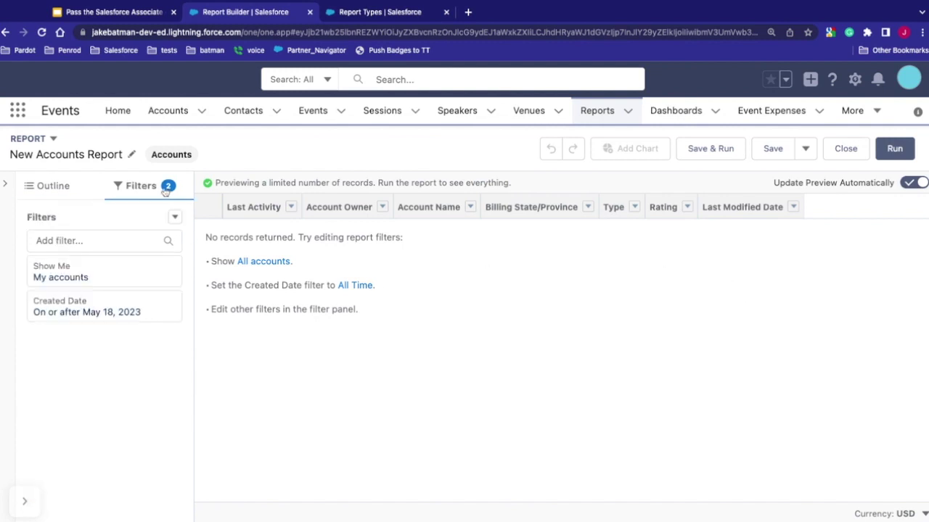
click(53, 185)
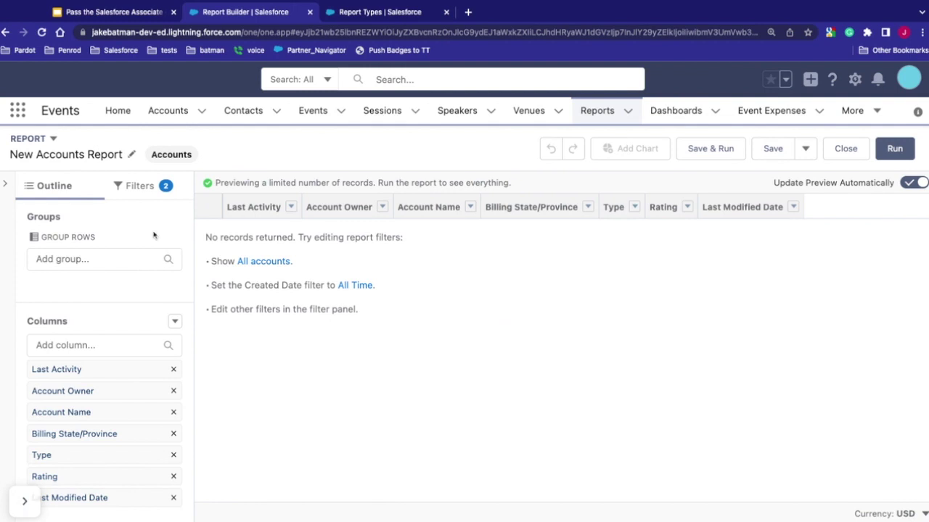
click(146, 188)
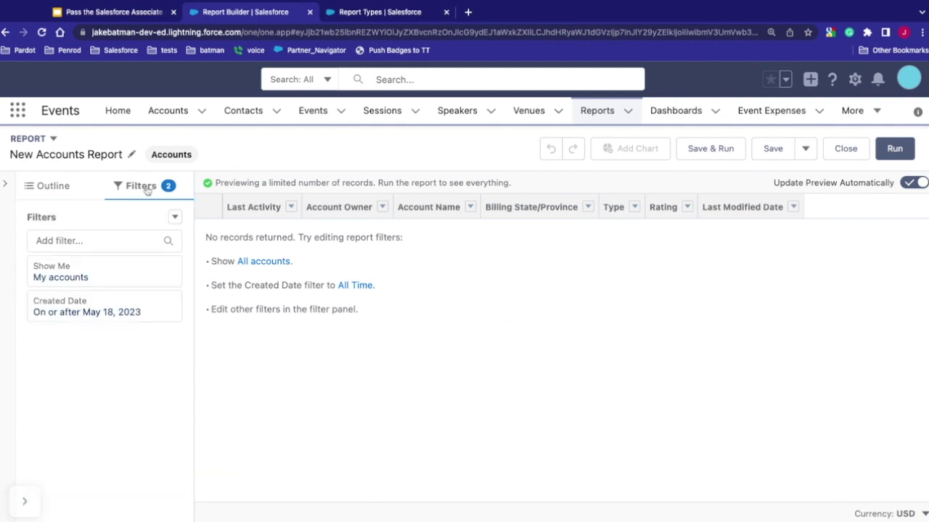
click(143, 278)
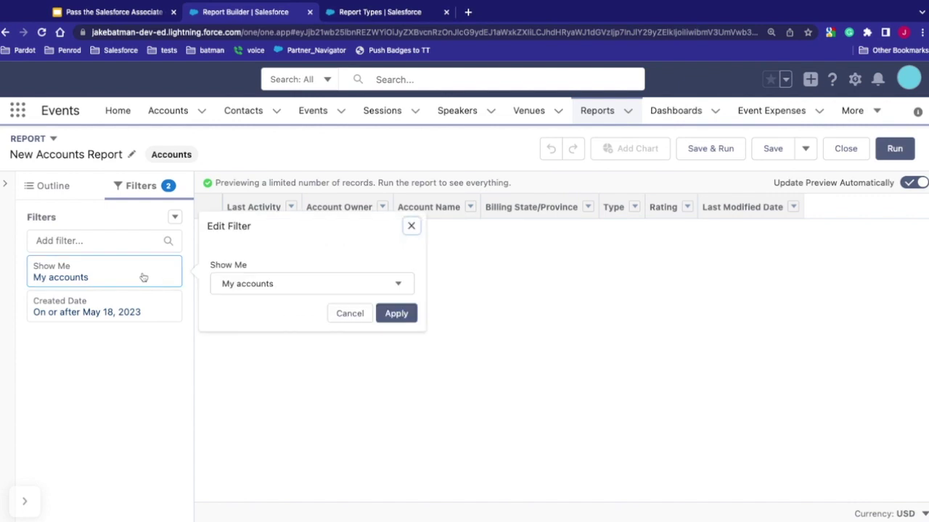
click(246, 286)
scroll(247, 403, down, 1)
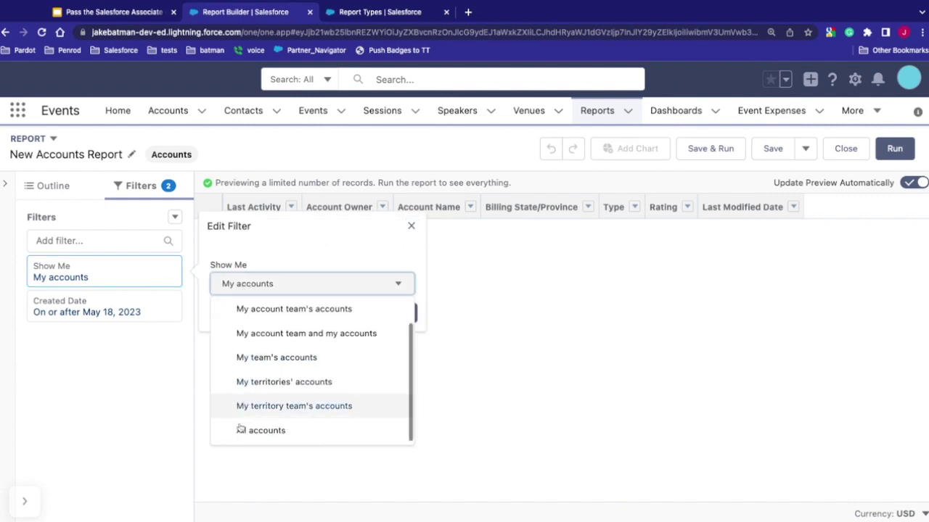
click(244, 430)
click(395, 314)
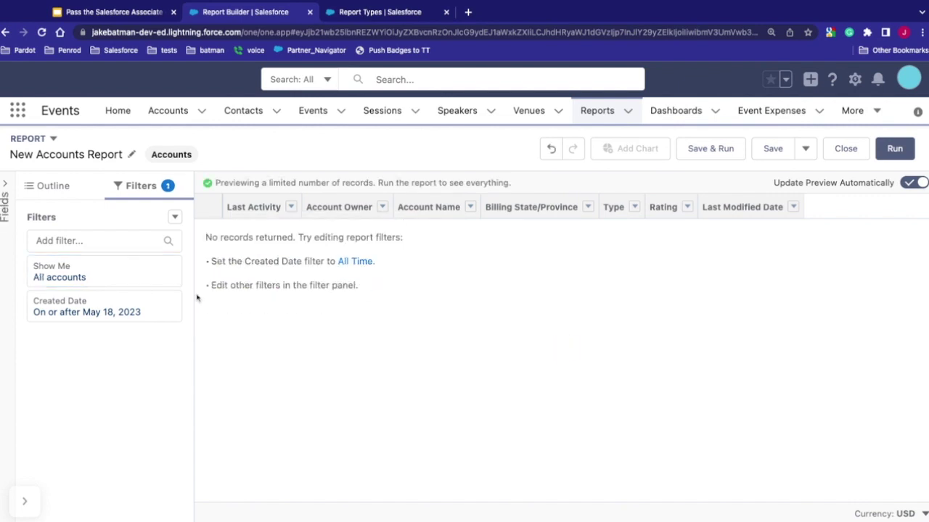
Step: Set the Created Date filter's range to All Time and apply it
click(98, 312)
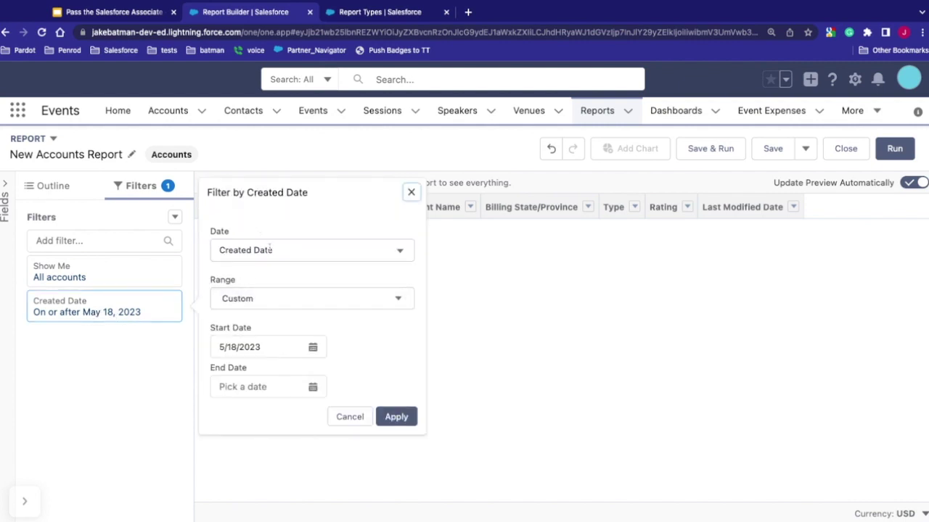
click(240, 299)
click(241, 324)
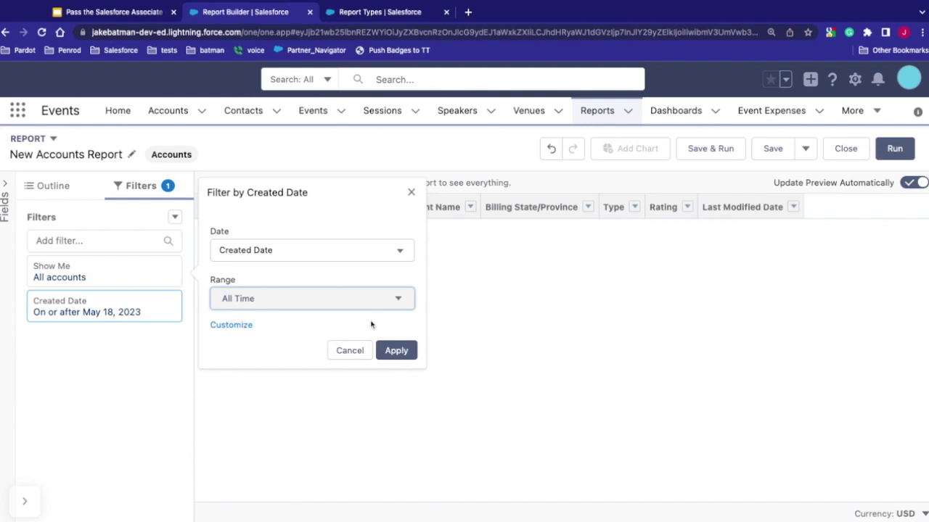
click(397, 350)
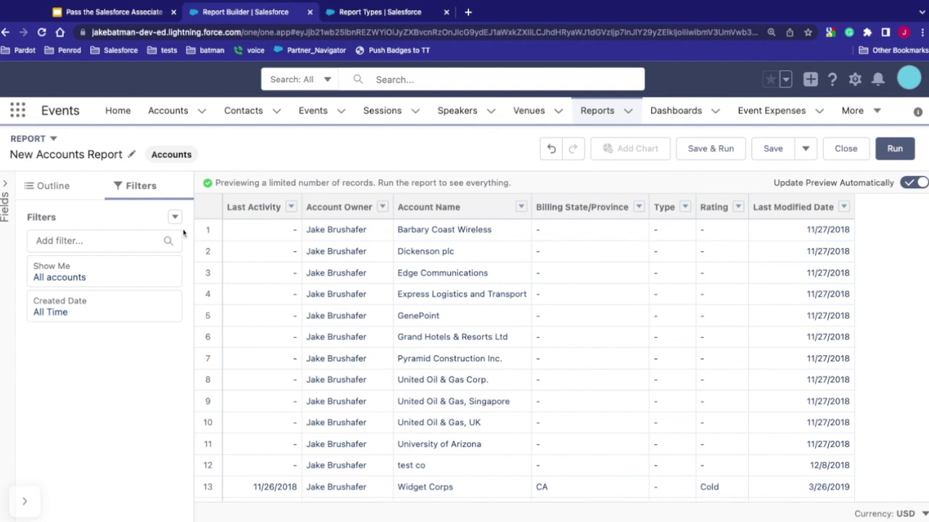
Step: Add a Billing State/Province filter with the equals operator and a blank value, and look through the previewed accounts
click(84, 240)
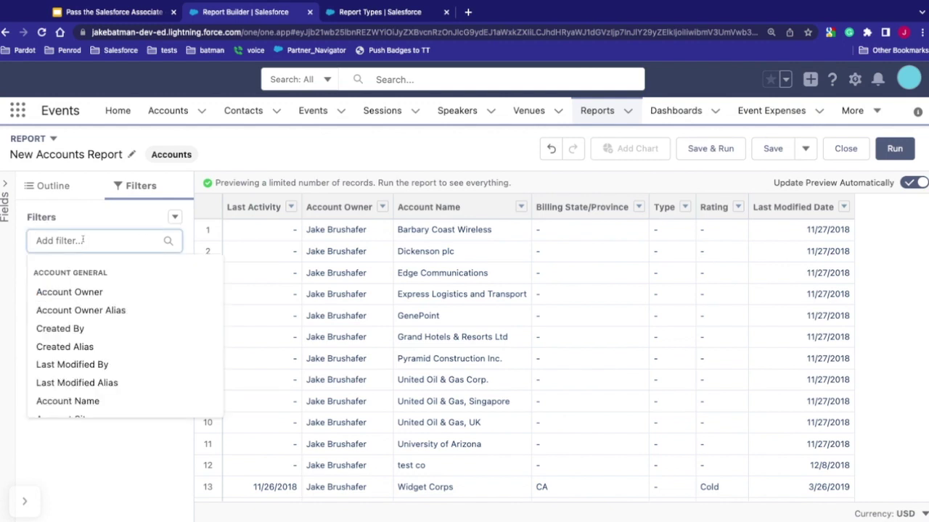
text(bill)
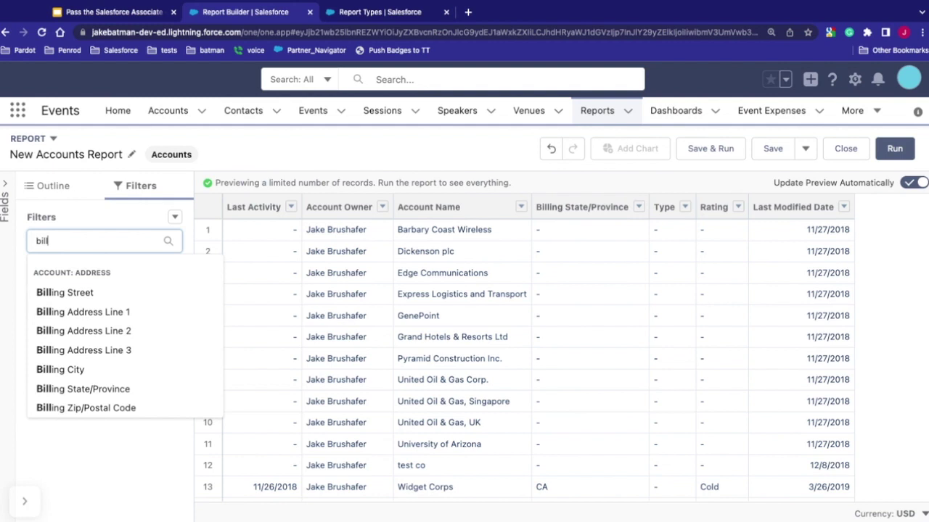
click(84, 389)
click(231, 325)
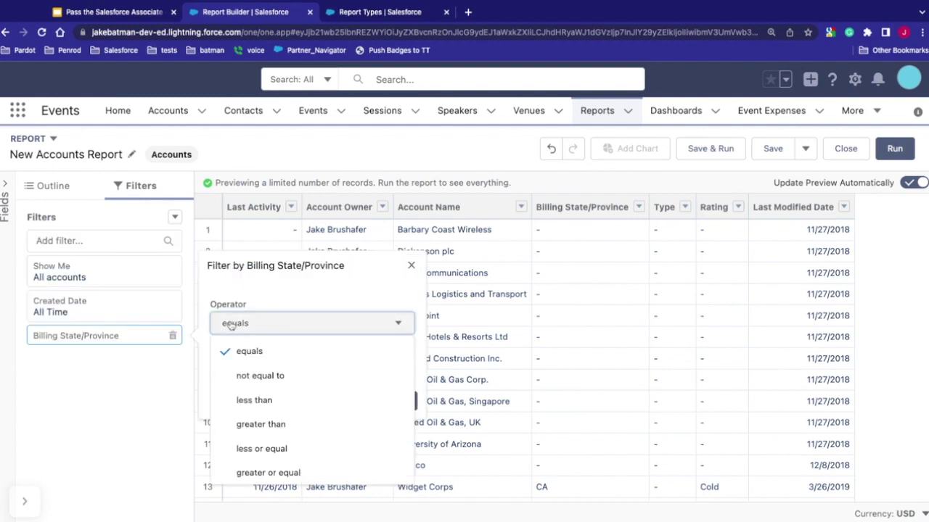
click(244, 352)
click(241, 368)
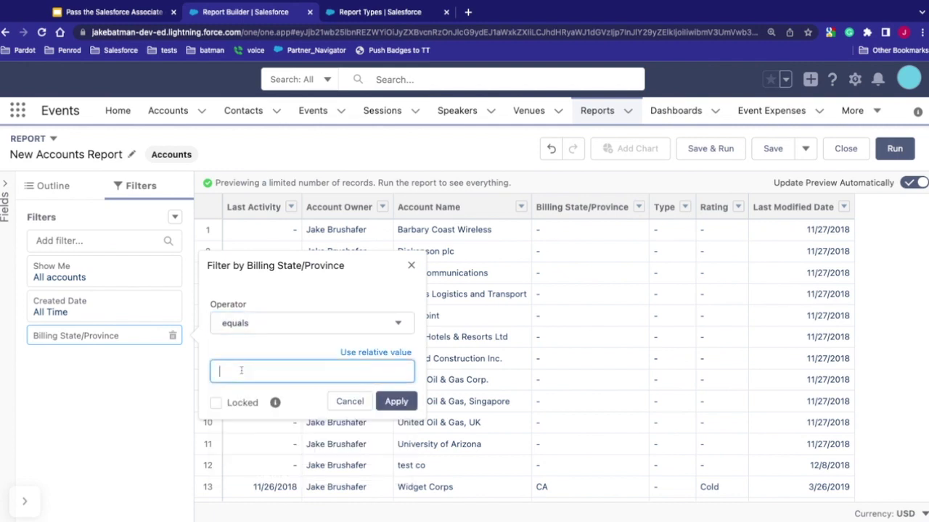
click(396, 401)
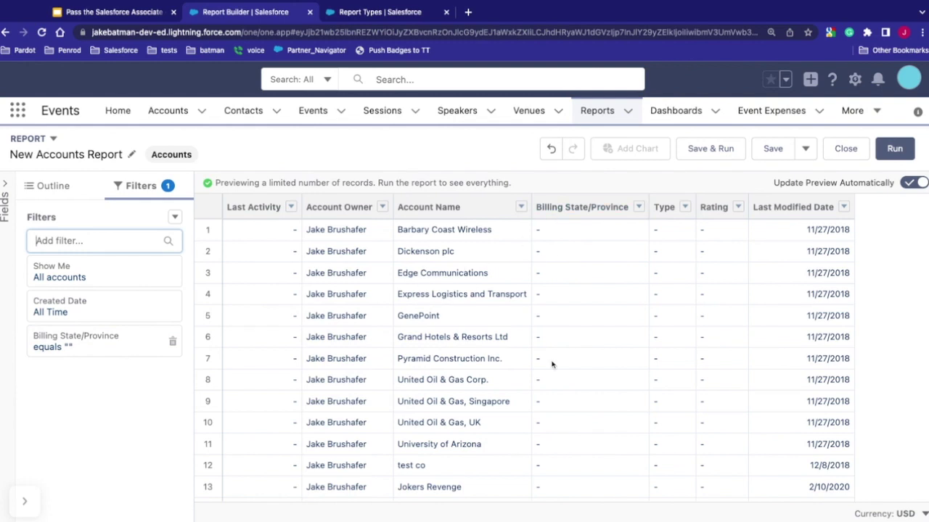
scroll(551, 364, down, 10)
scroll(552, 364, up, 10)
Step: Add a Type filter that equals "" (No Selection) and look through the previewed accounts
click(93, 237)
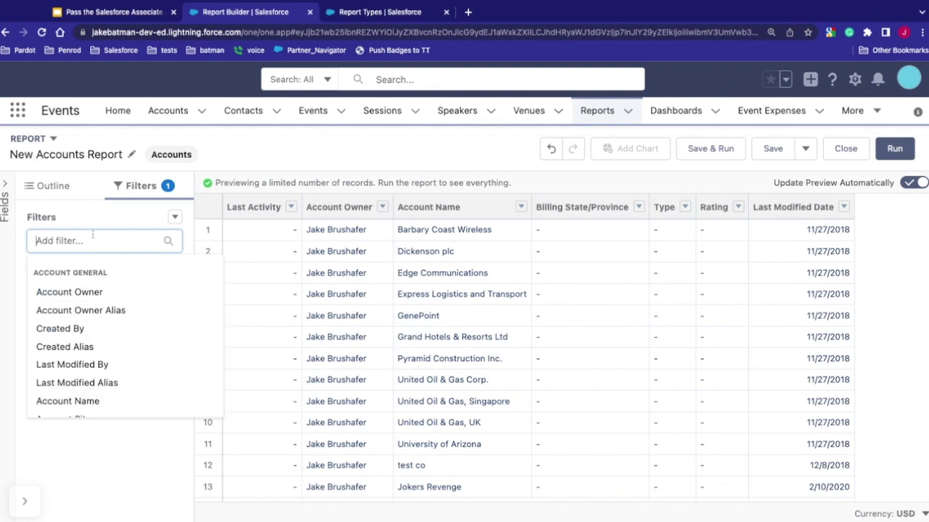
text(ty)
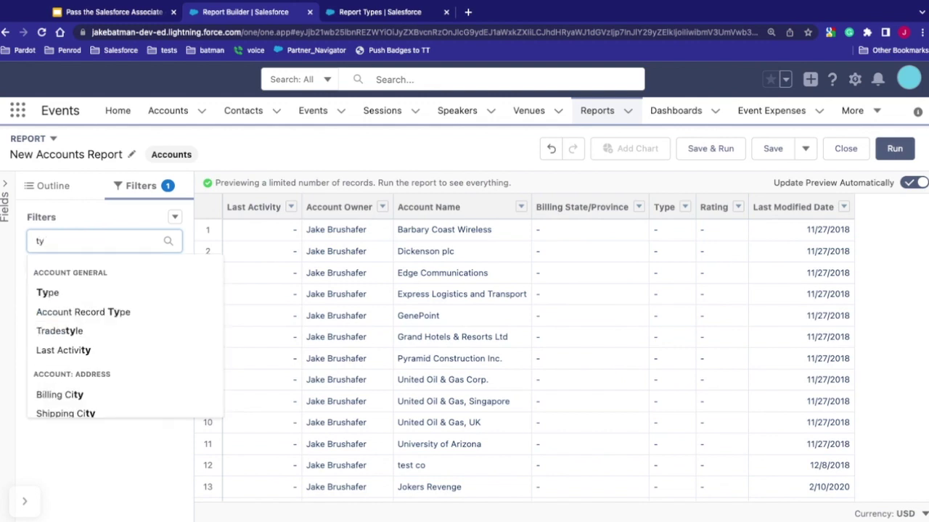
text(p)
click(69, 291)
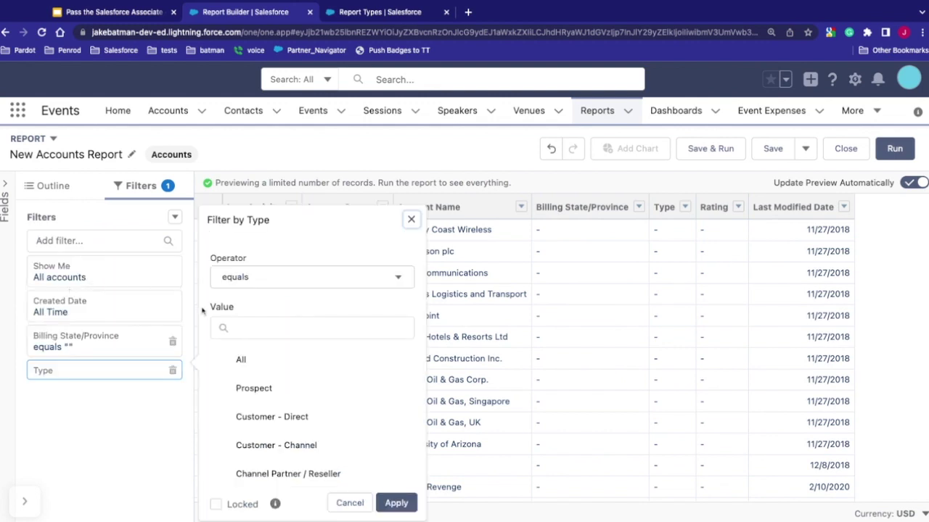
scroll(259, 392, down, 4)
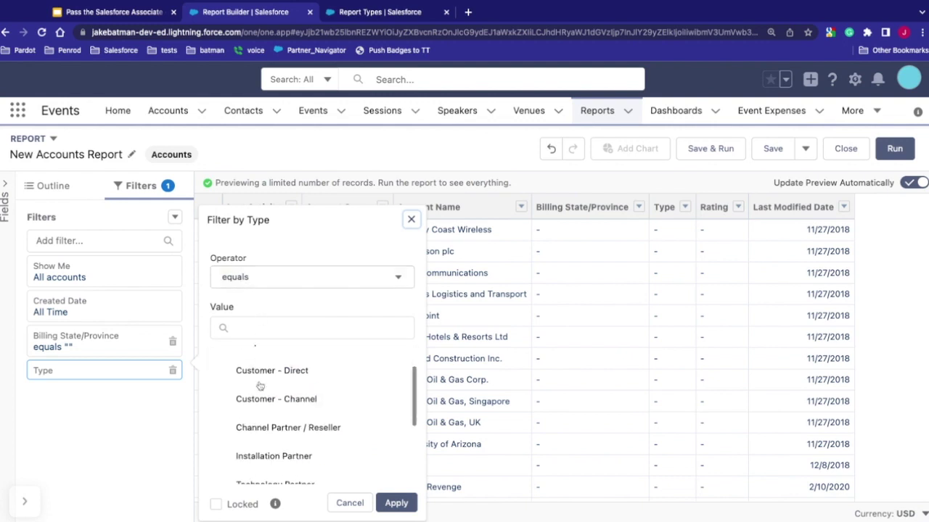
scroll(256, 417, down, 1)
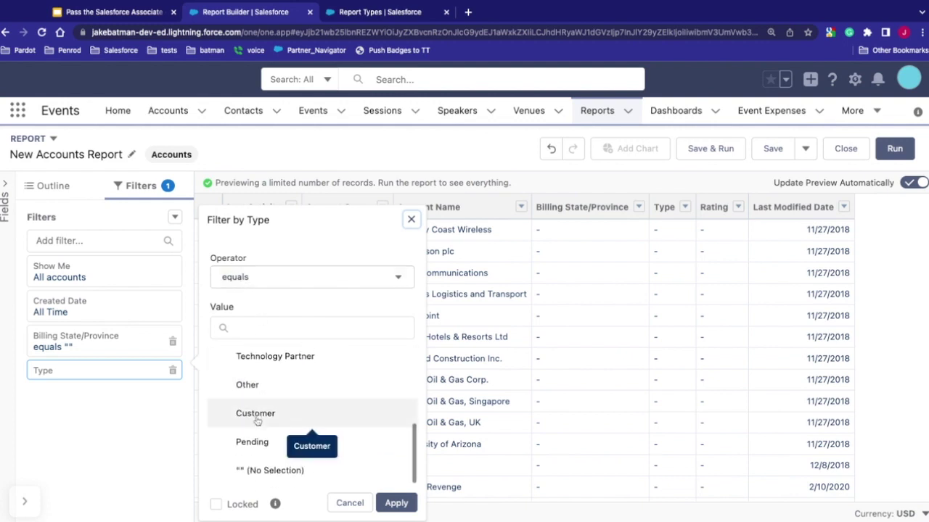
click(259, 470)
click(395, 505)
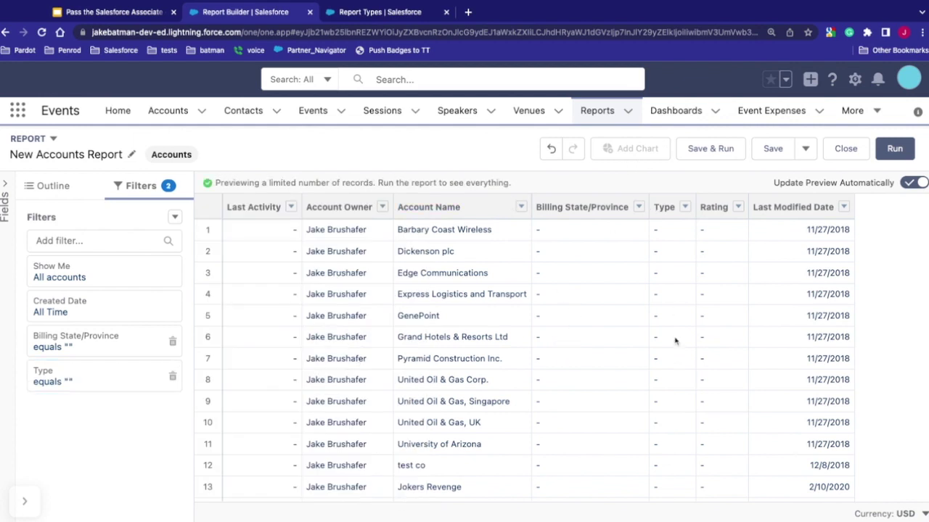
scroll(584, 360, down, 10)
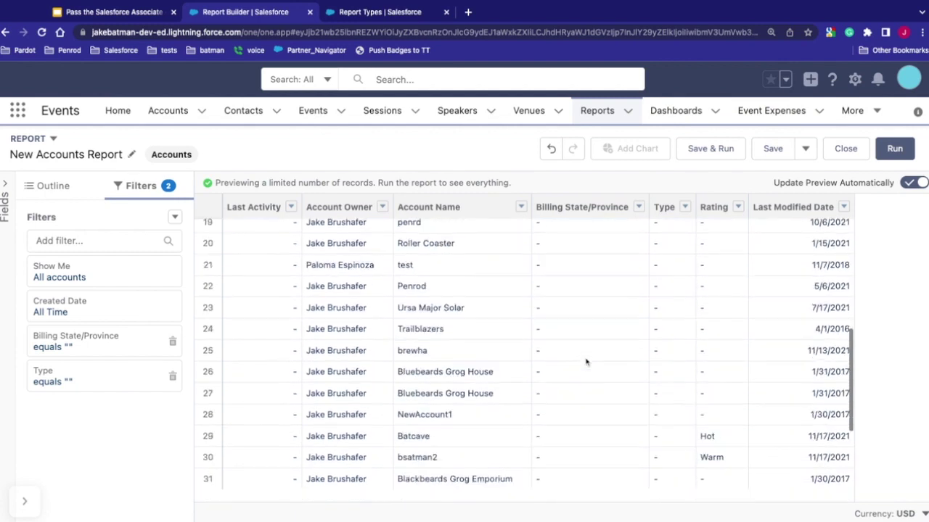
scroll(586, 362, up, 10)
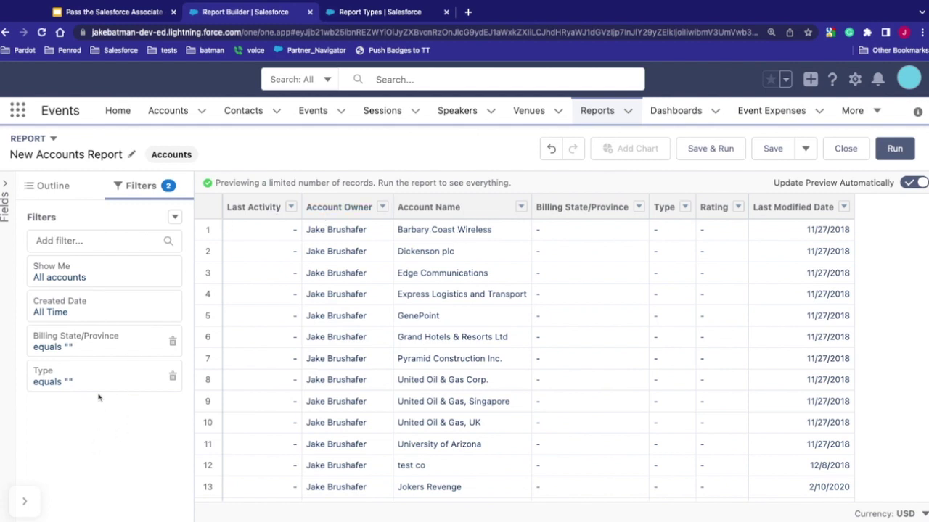
Step: Add filter logic of 1 OR 2 for the Billing State/Province and Type filters and check the previewed rows
click(175, 218)
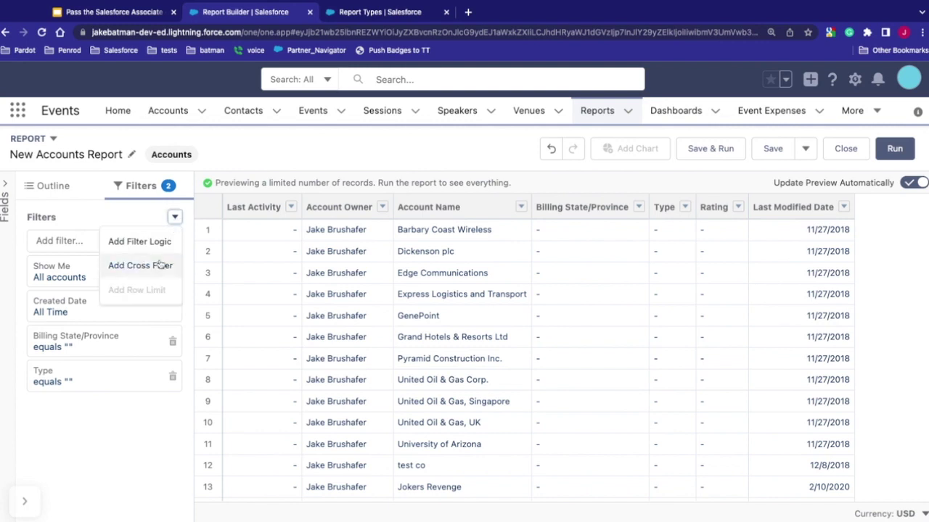
click(164, 241)
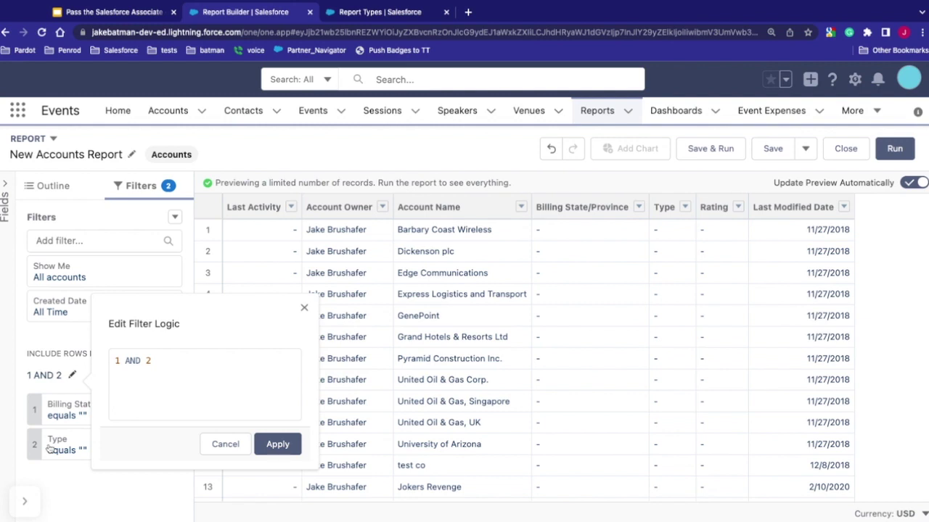
double_click(134, 361)
key(BackSpace)
text(OR)
click(276, 444)
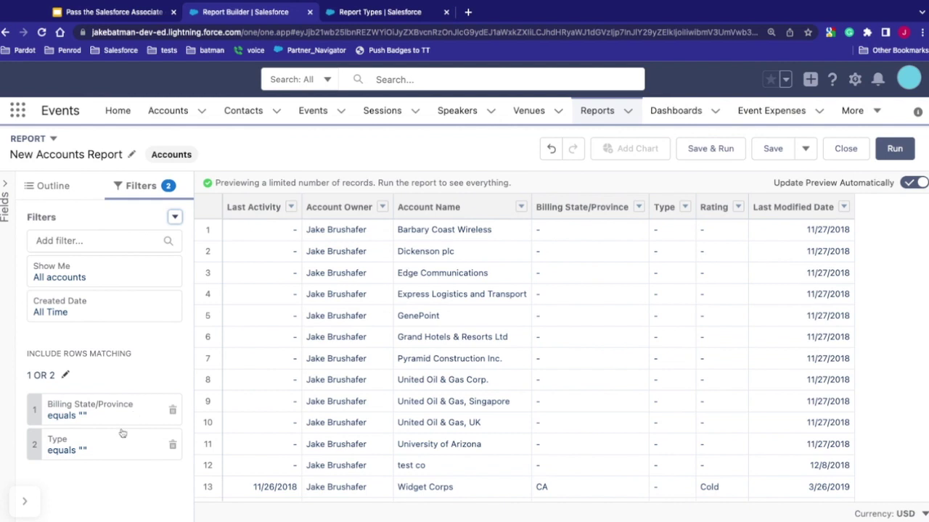
scroll(575, 427, down, 1)
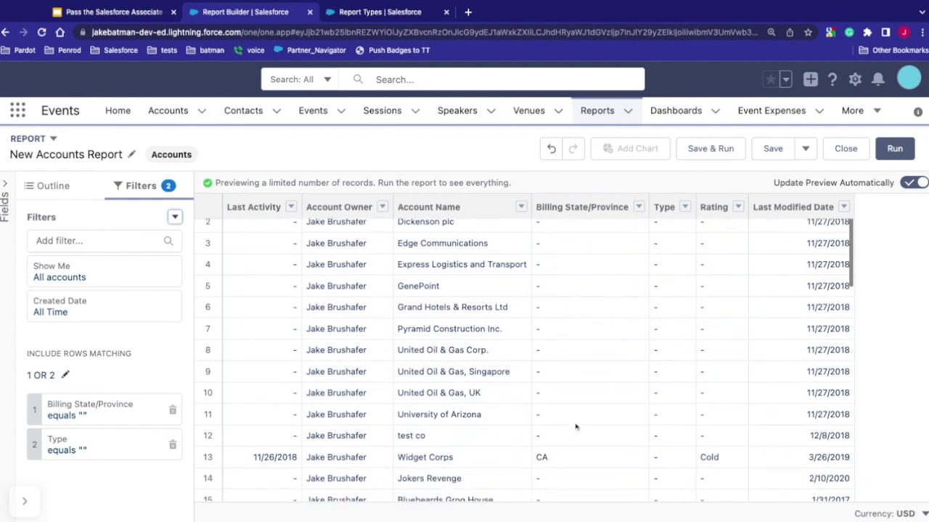
scroll(576, 426, down, 2)
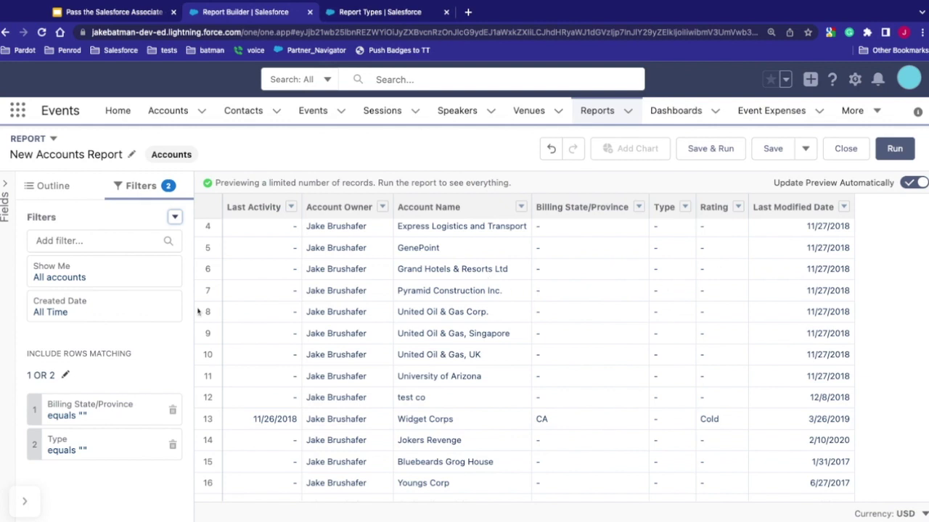
Step: Set up a new cross filter on the report for Accounts without Cases
click(174, 216)
click(138, 243)
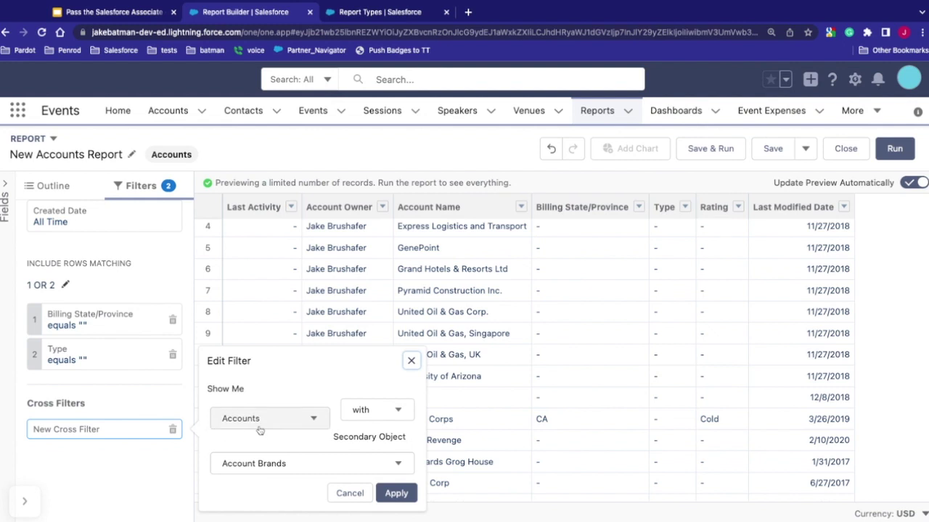
click(373, 418)
click(375, 462)
click(333, 473)
scroll(301, 402, down, 5)
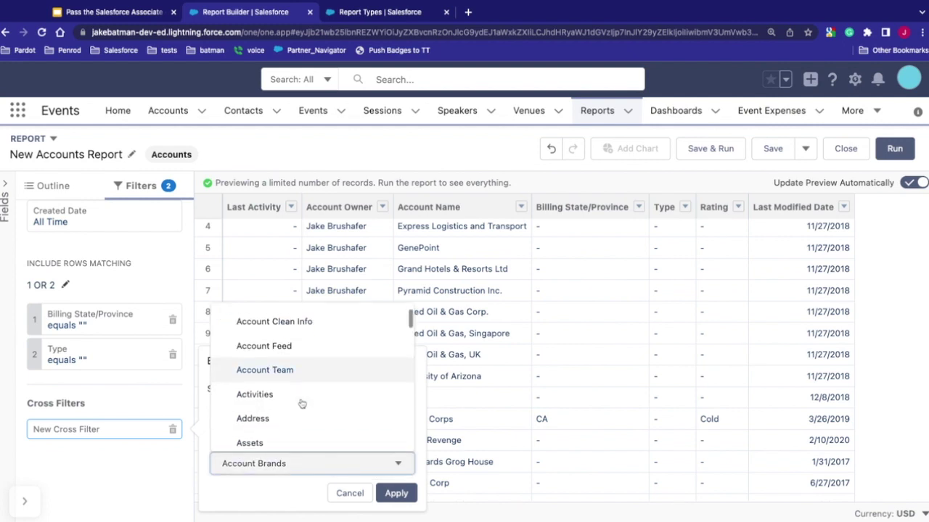
scroll(301, 404, down, 1)
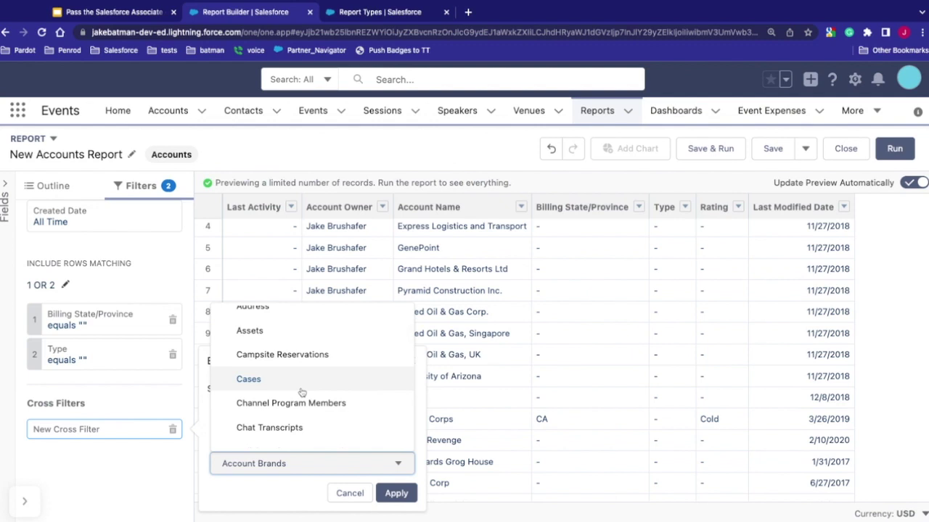
click(301, 392)
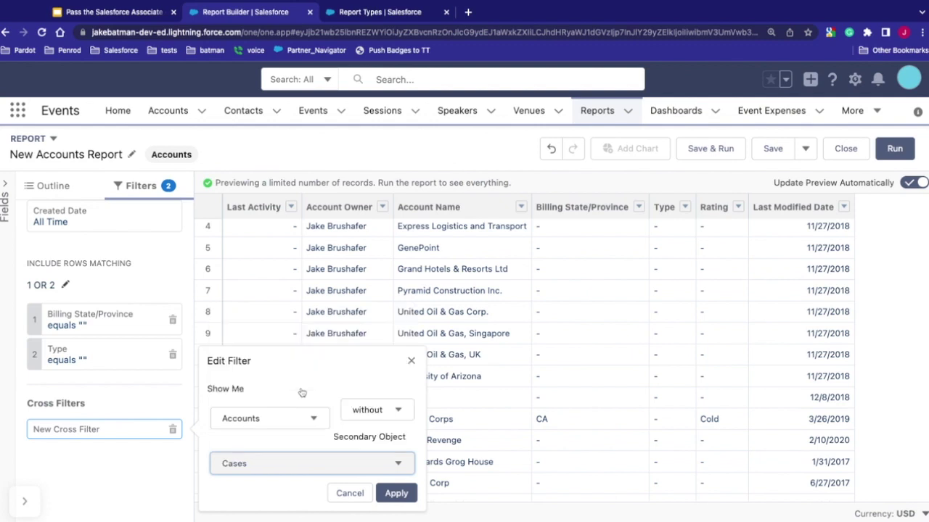
Step: Change the cross filter to Accounts with Cases, apply it and run the report
click(398, 417)
click(375, 438)
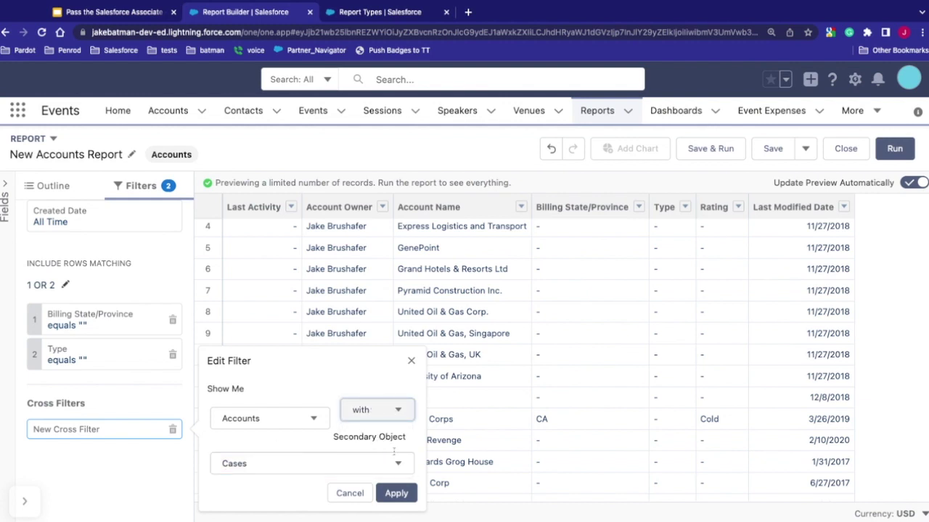
click(395, 493)
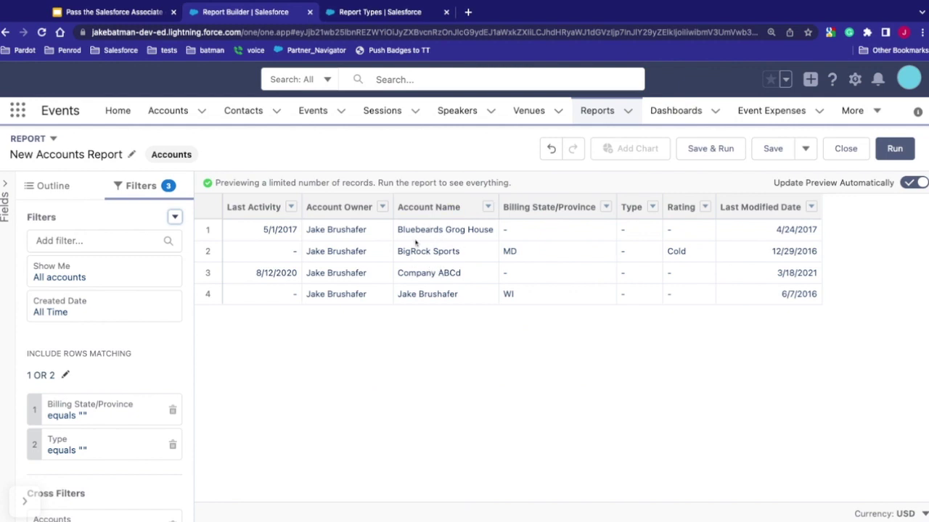
click(895, 149)
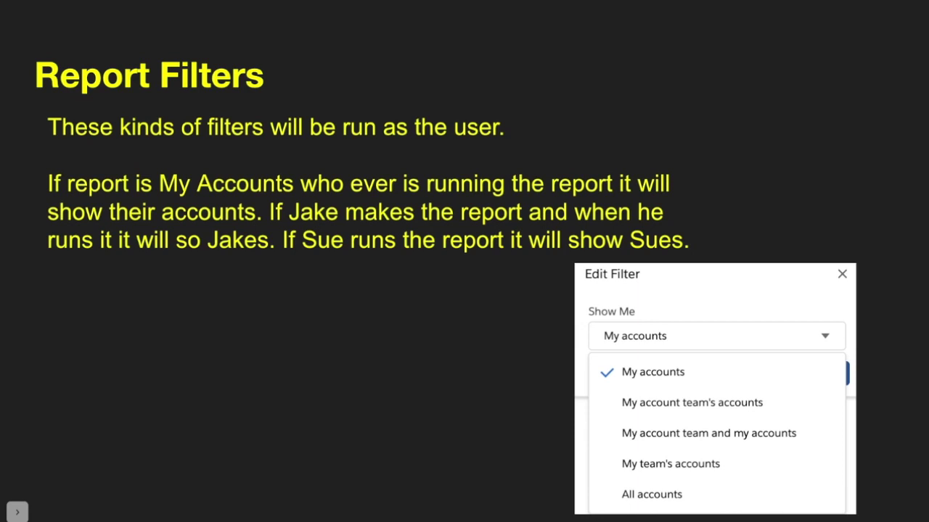
Step: Remove the Rating and Last Modified Date columns from the report and add an Account Site column
key(Right)
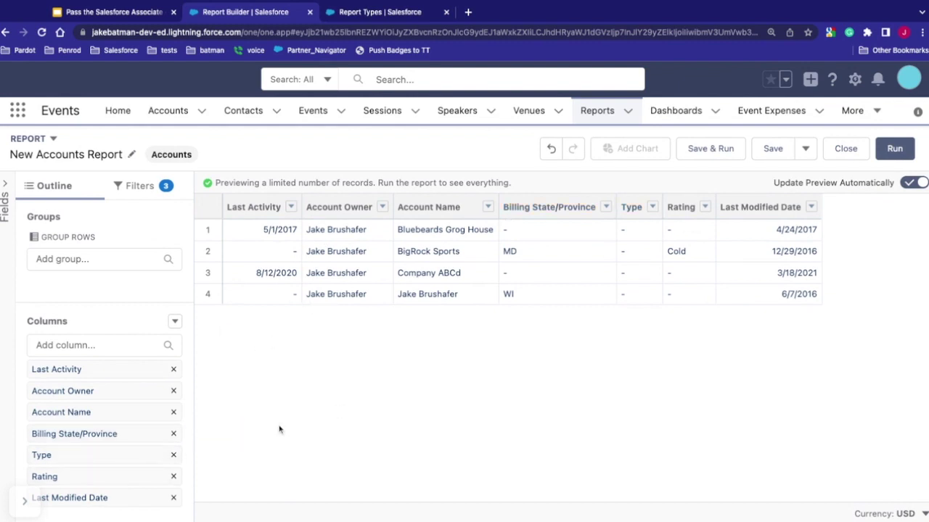
click(175, 478)
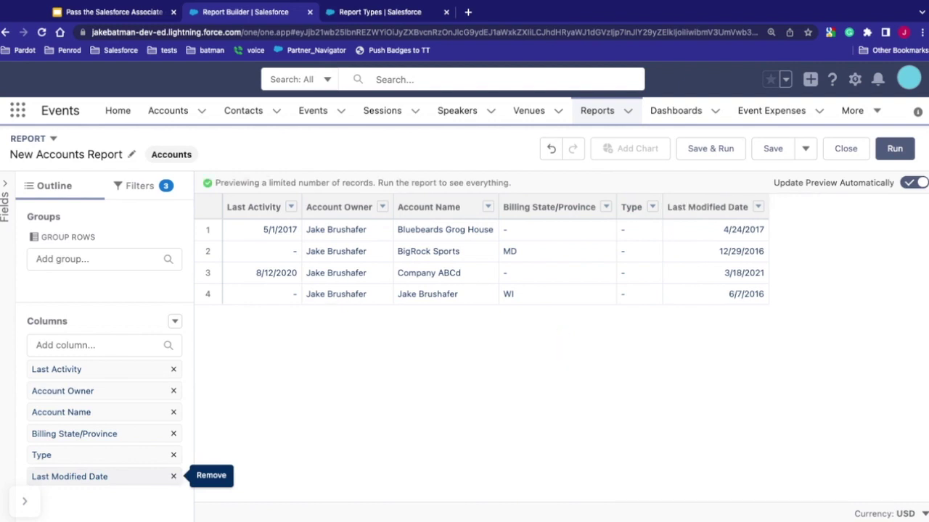
click(173, 477)
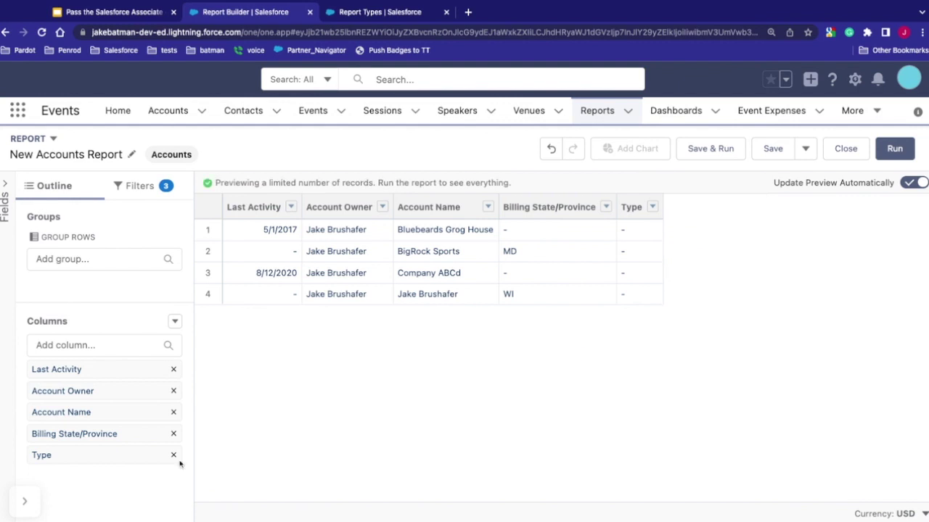
click(111, 344)
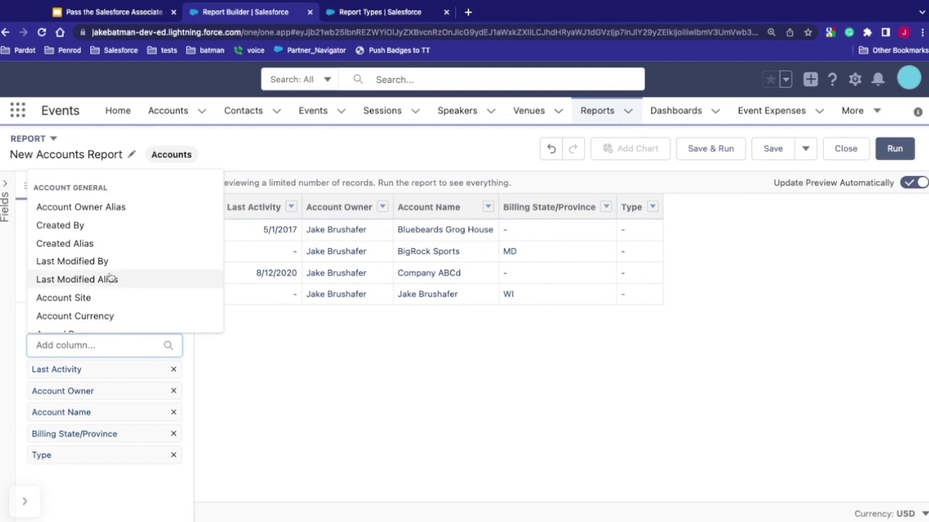
scroll(109, 275, down, 2)
click(107, 249)
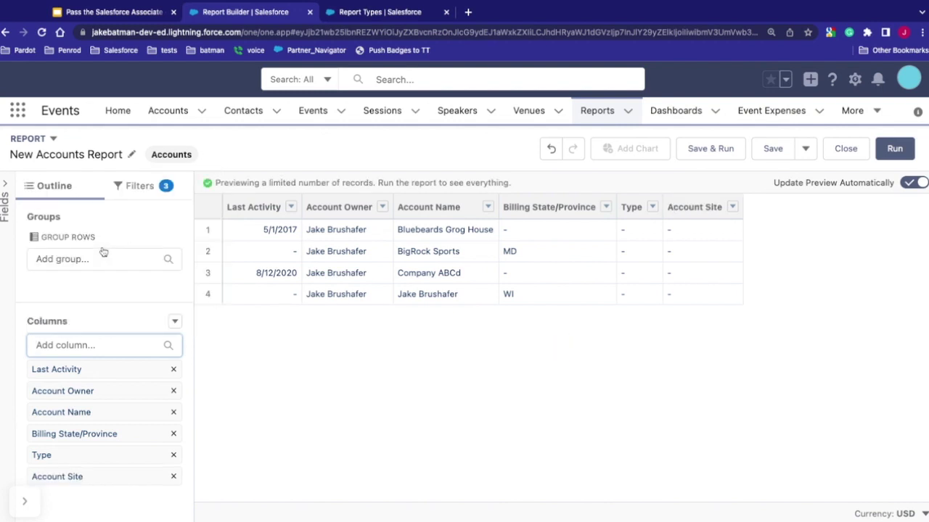
Step: Show the full list of available report fields, look through it and hide it again
click(5, 191)
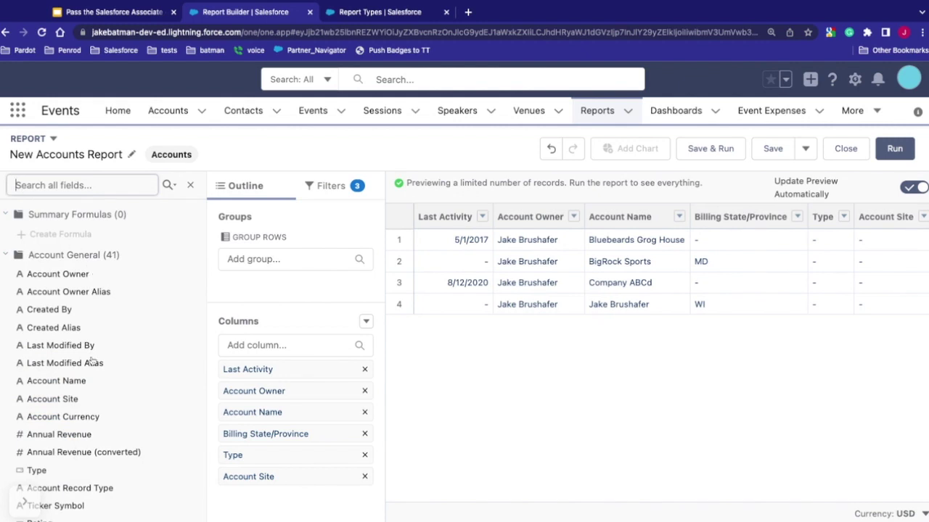
scroll(89, 360, down, 10)
scroll(92, 361, down, 15)
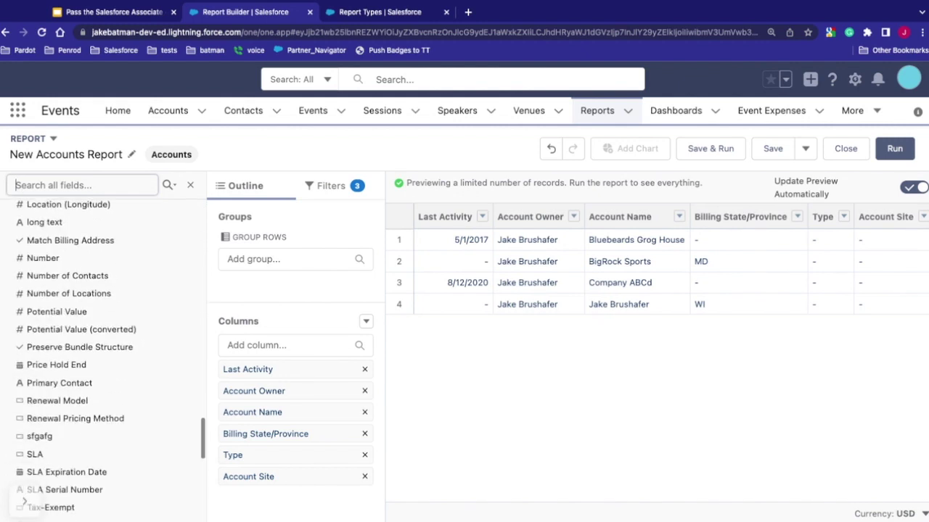
scroll(102, 355, up, 20)
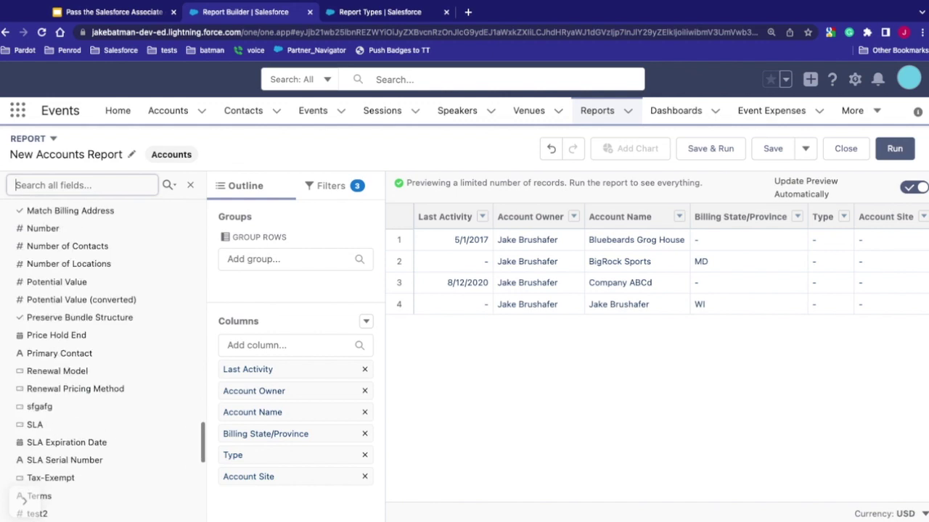
scroll(25, 501, up, 5)
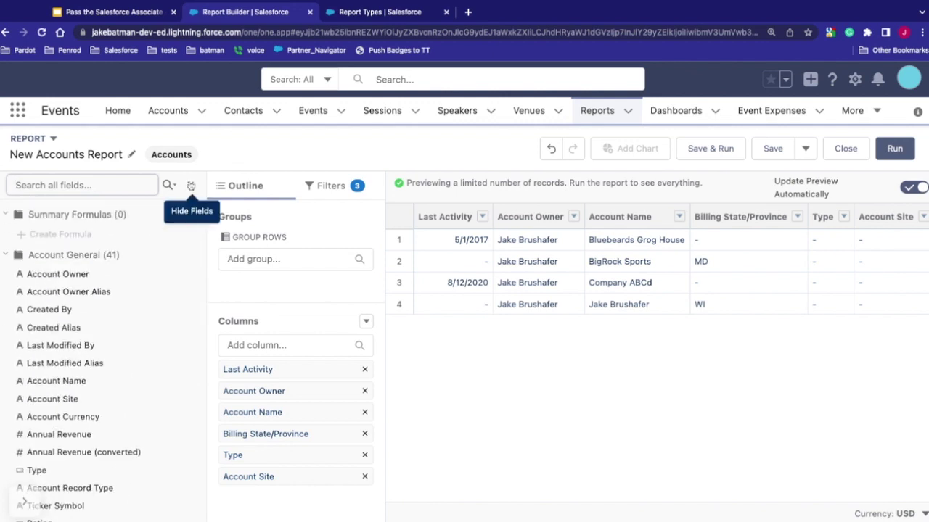
click(190, 185)
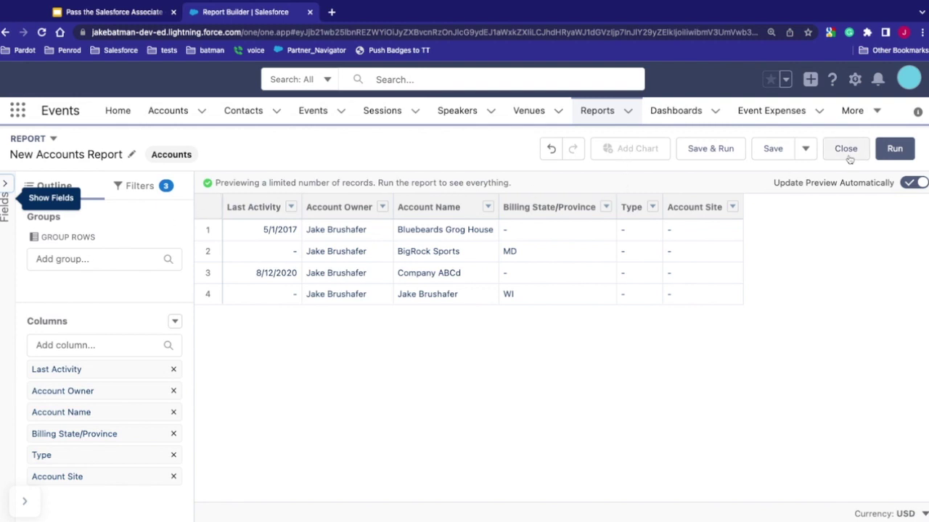
Step: Run the ungrouped report to view its results and reopen it for editing
click(897, 149)
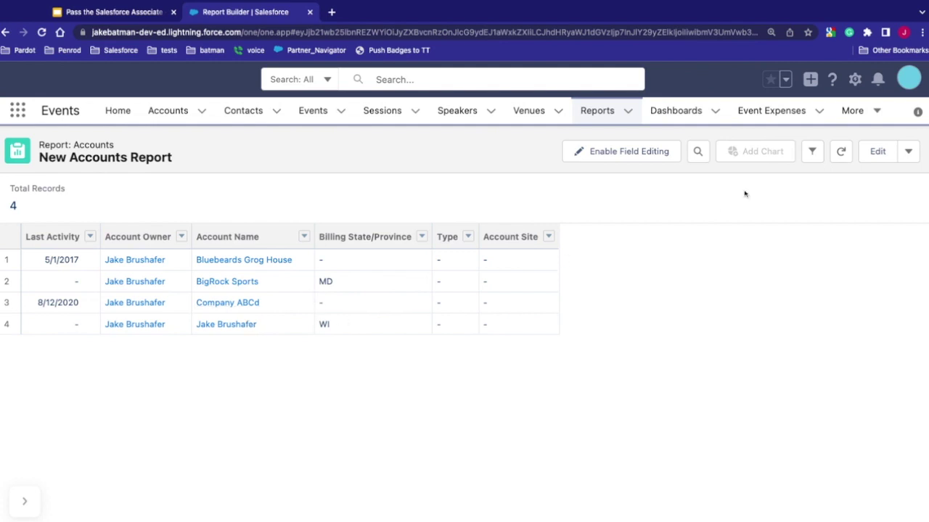
click(875, 151)
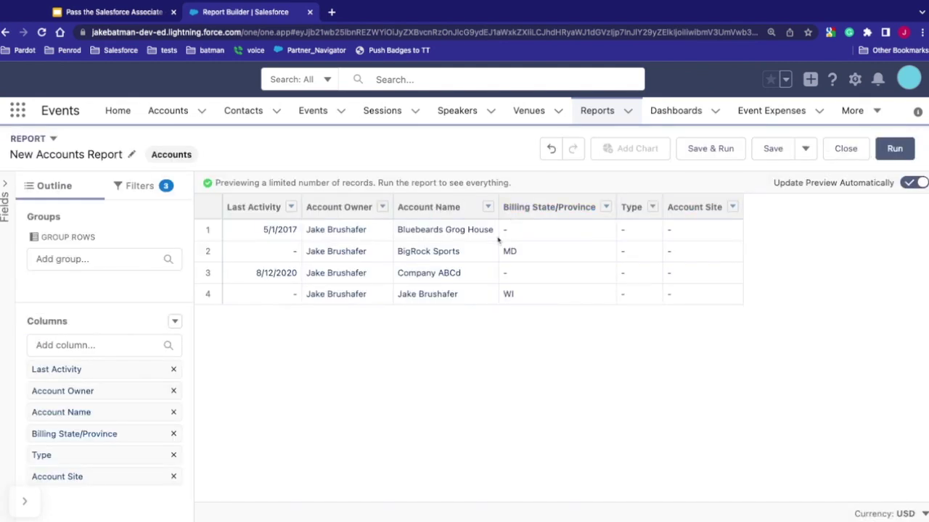
Step: Switch to Google Slides to view the Summary Reports slide, end the slideshow and return to the Salesforce report
click(116, 13)
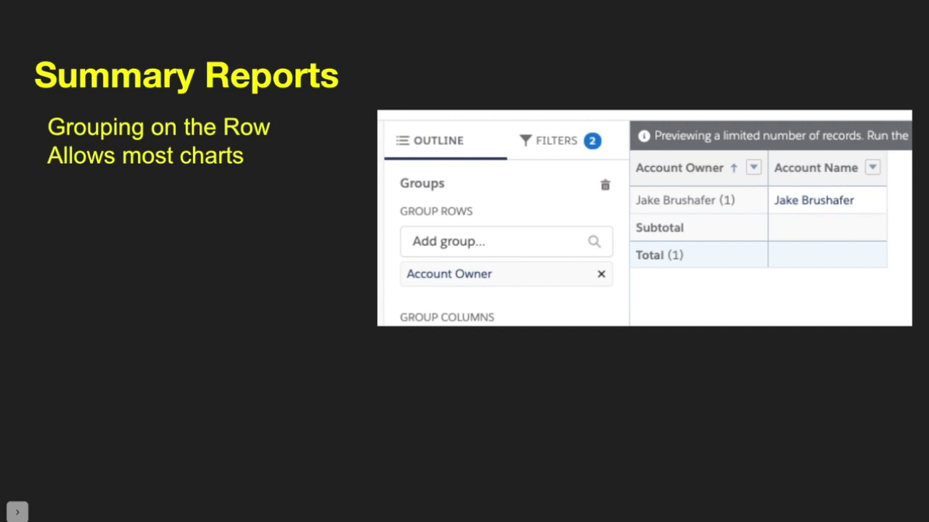
key(Escape)
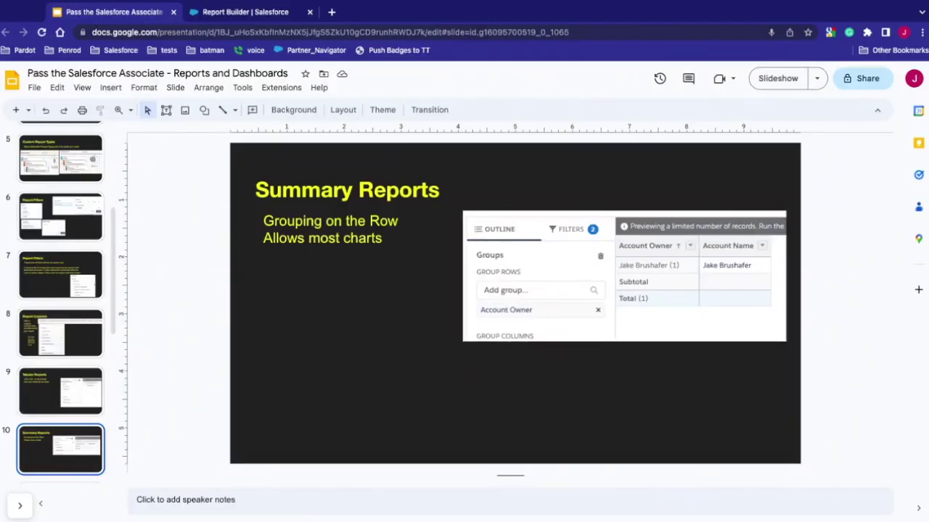
click(265, 12)
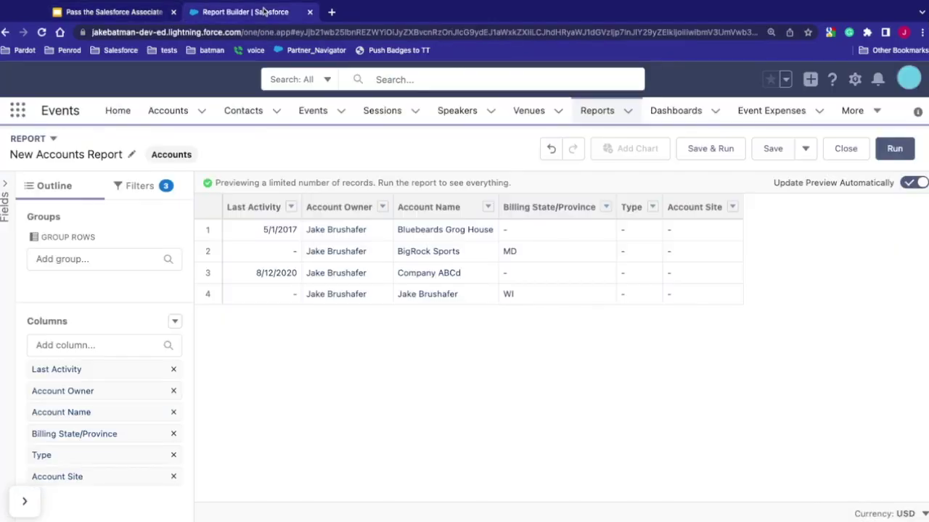
Step: Try grouping the report rows by Account Owner and remove that group
click(92, 261)
click(89, 309)
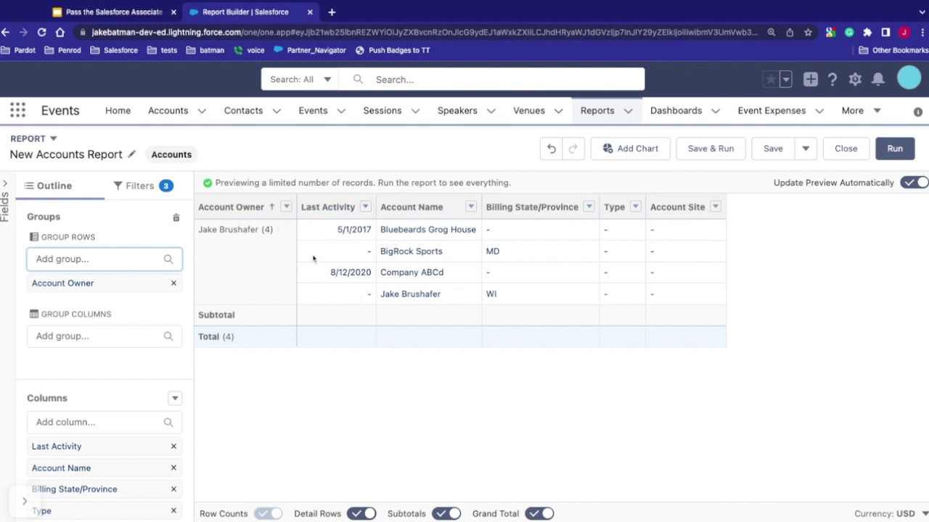
click(174, 283)
Step: Group the report rows by Billing State/Province
click(111, 261)
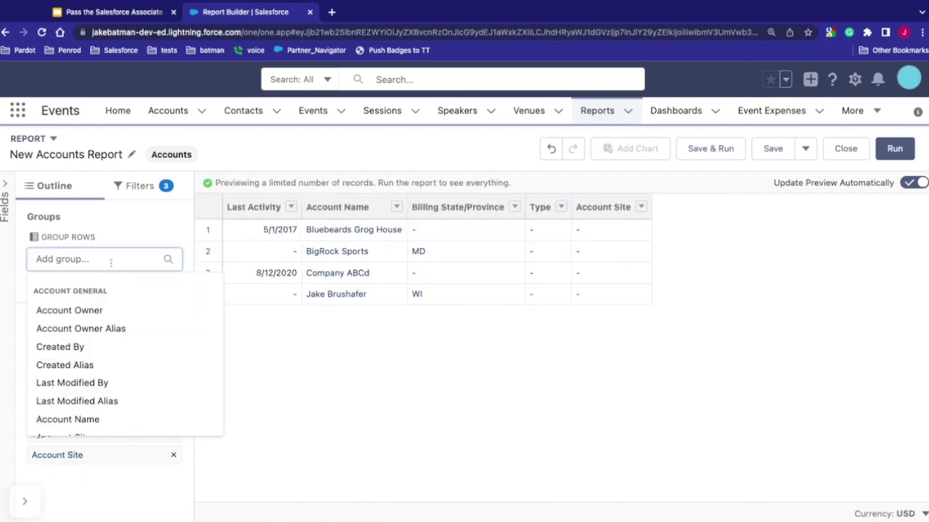
text(bill)
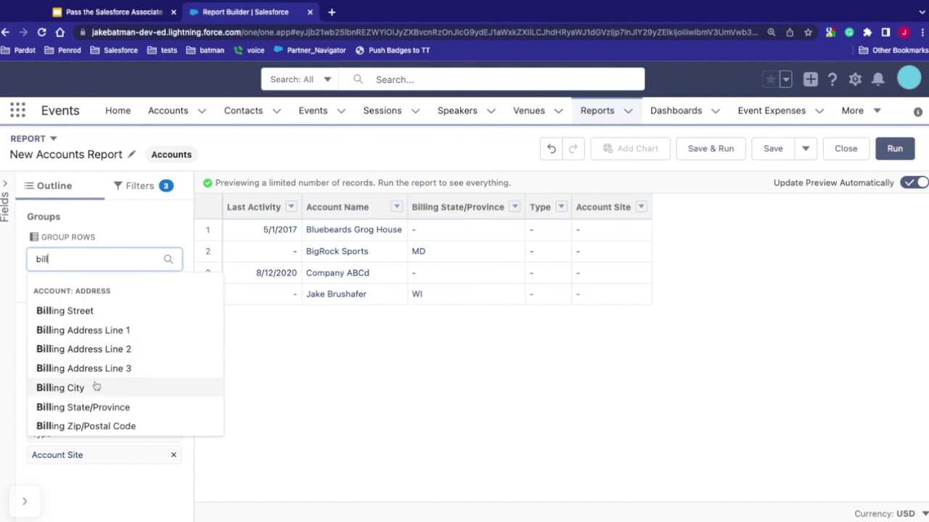
click(95, 407)
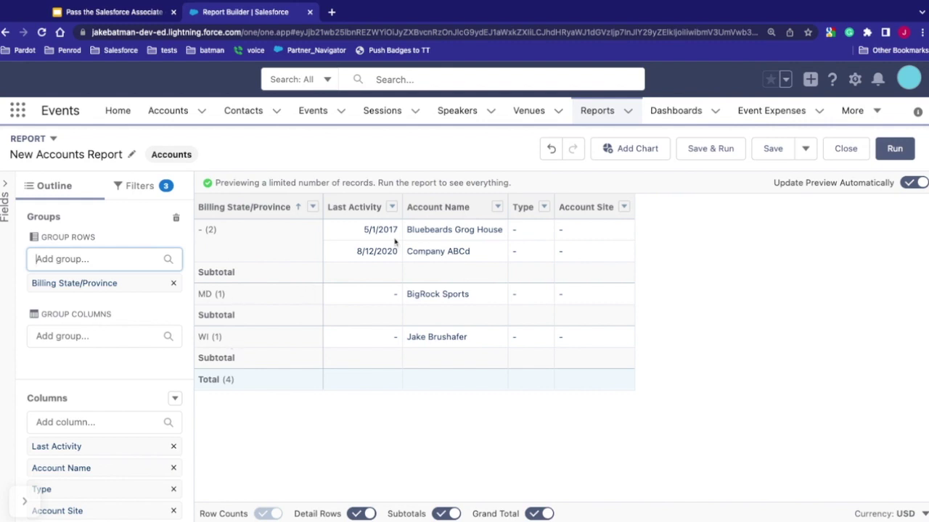
Step: Open the report's save form and cancel it, and run the report to view the rows grouped by Billing State/Province
click(772, 149)
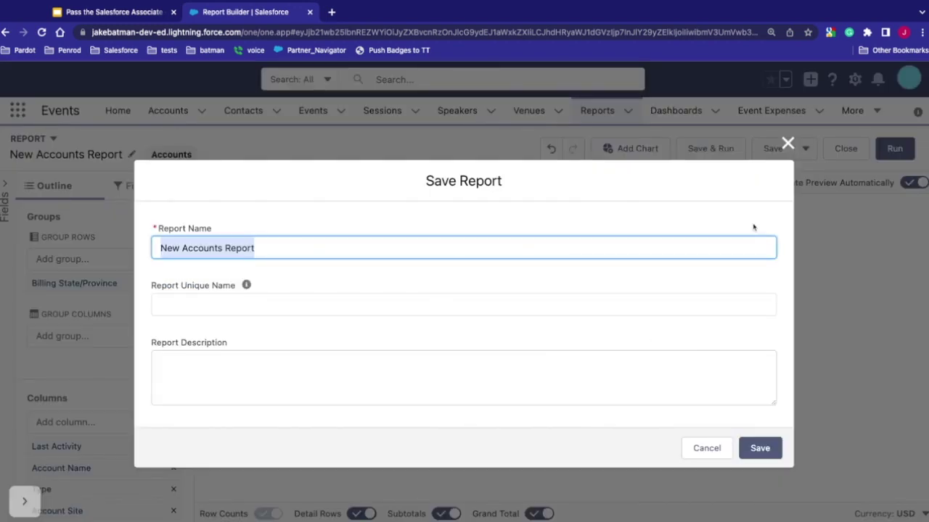
click(710, 449)
click(863, 151)
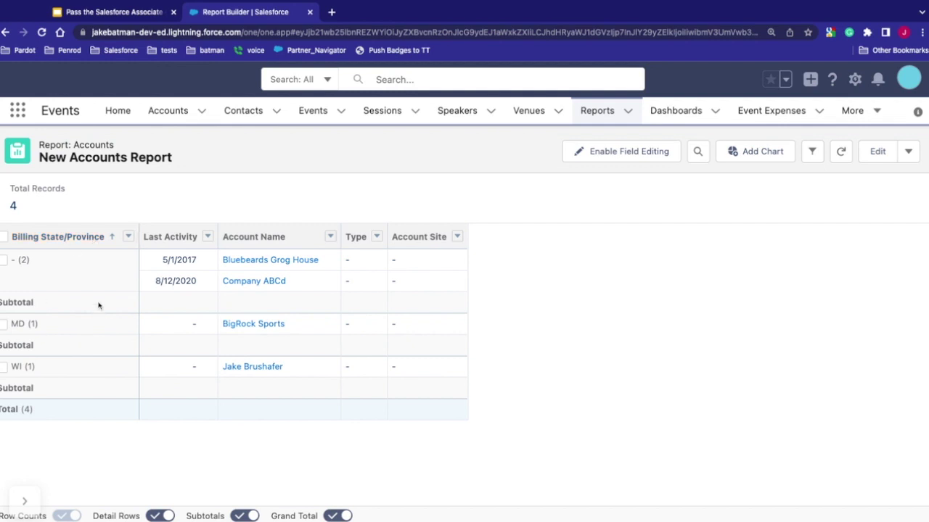
Step: Switch to Google Slides to view the Matrix Reports slide and return to the Salesforce report
click(125, 14)
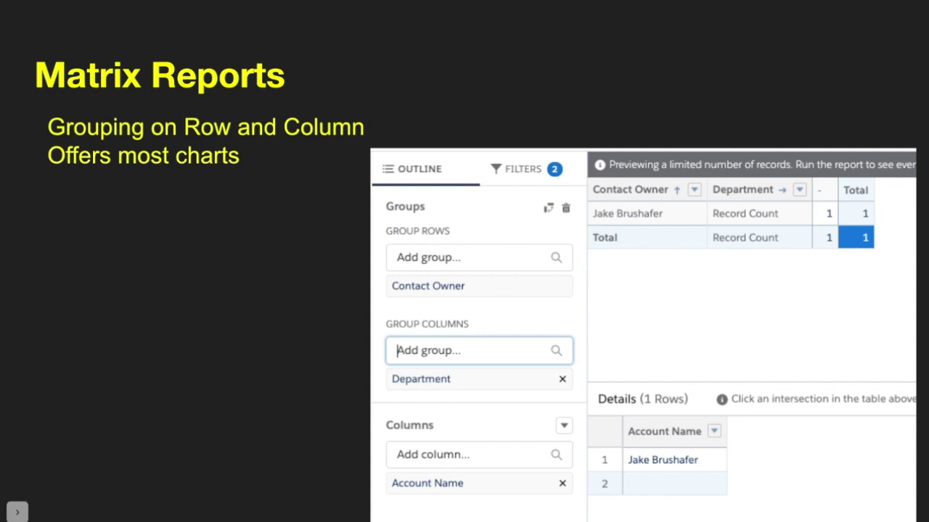
key(Escape)
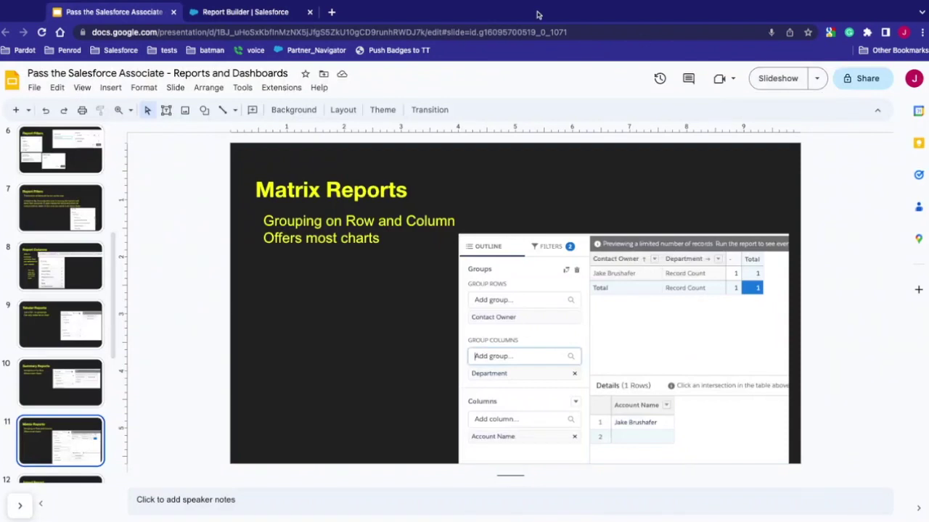
click(233, 13)
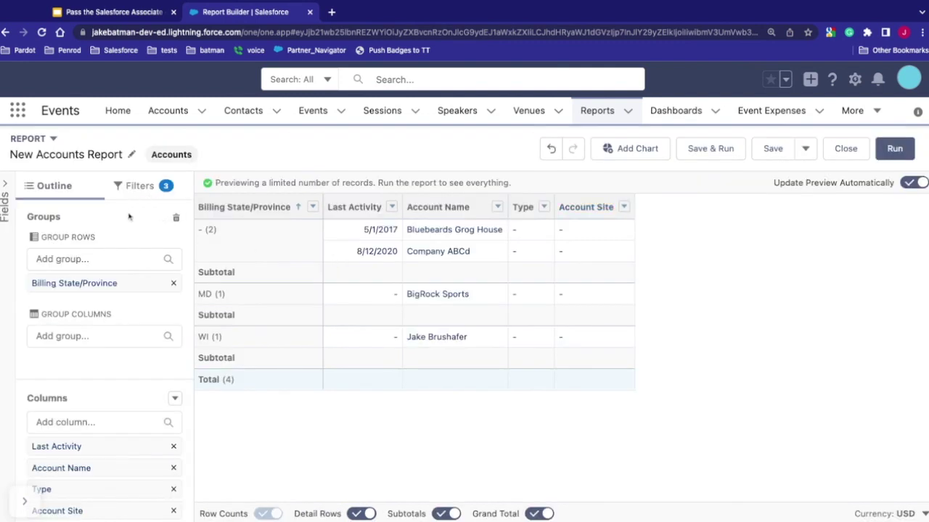
Step: Group the report columns by Account Owner and add a chart to the matrix report
click(62, 337)
click(68, 387)
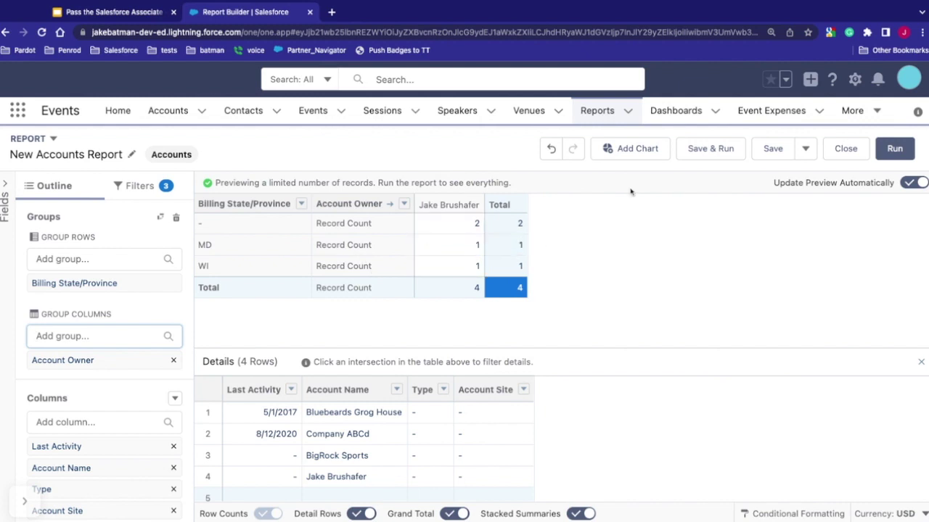
click(636, 150)
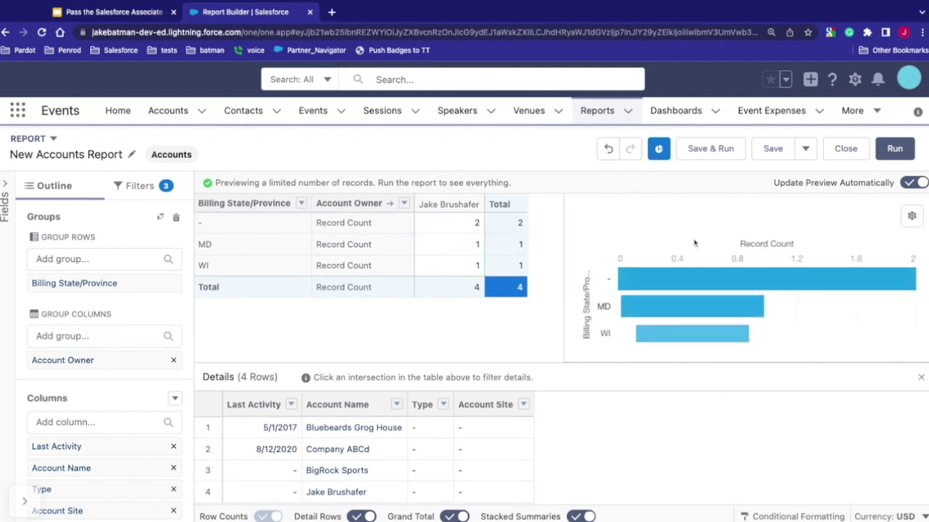
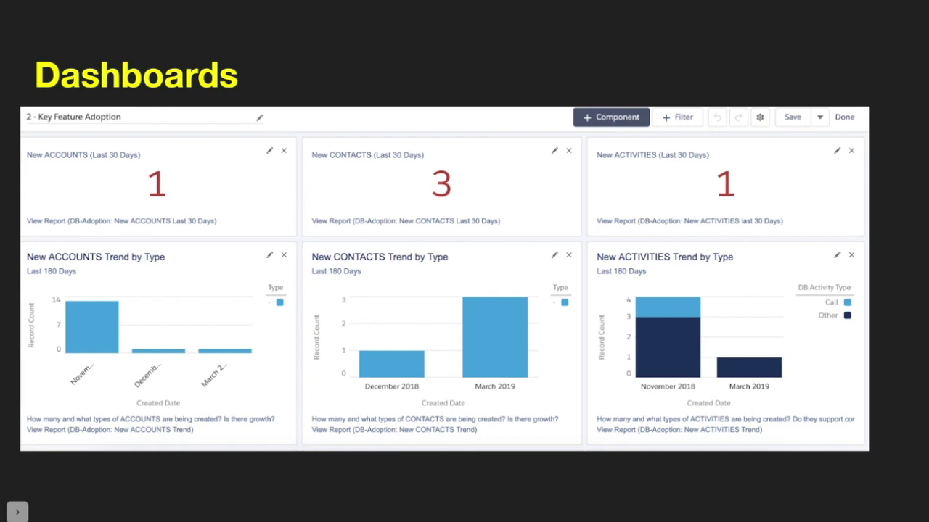
Step: Exit the slideshow, switch to the Salesforce report, and leave it for the dashboards list, saving it as "Copy of New Accounts Report"
key(Escape)
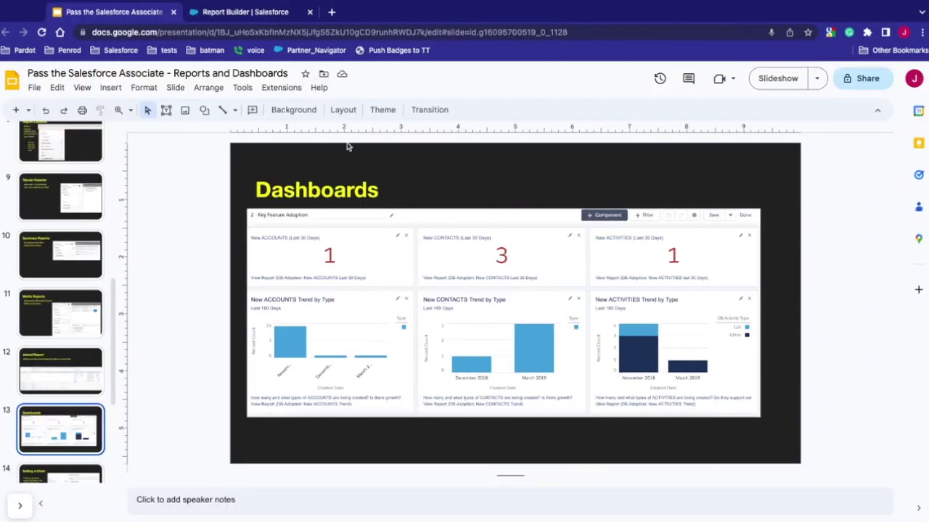
click(247, 12)
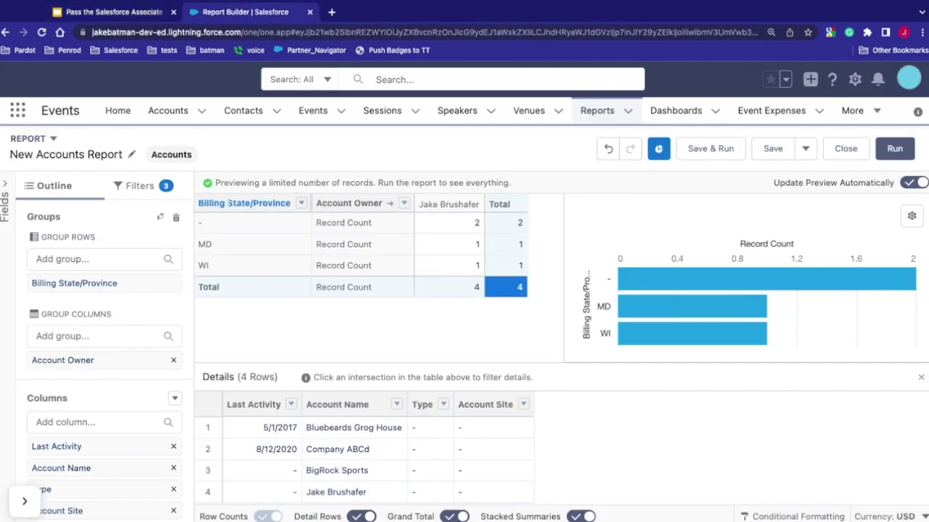
click(660, 118)
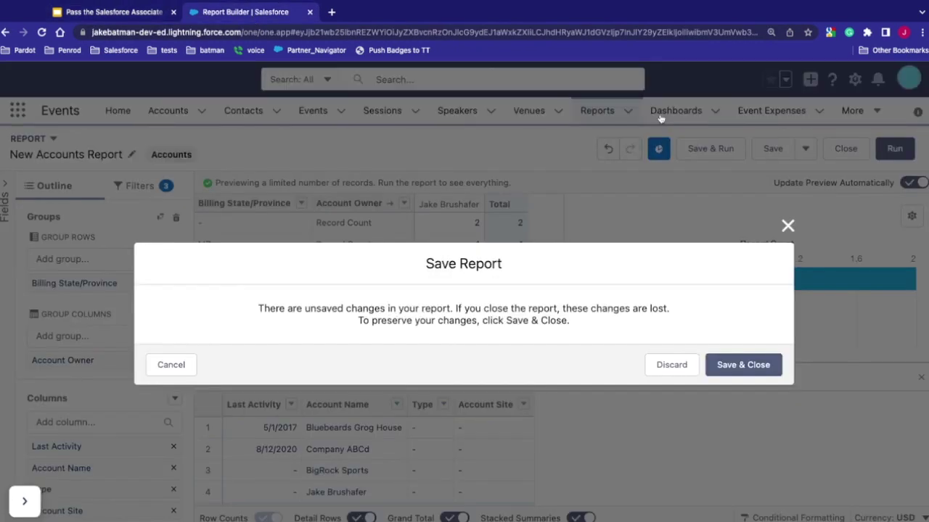
click(742, 367)
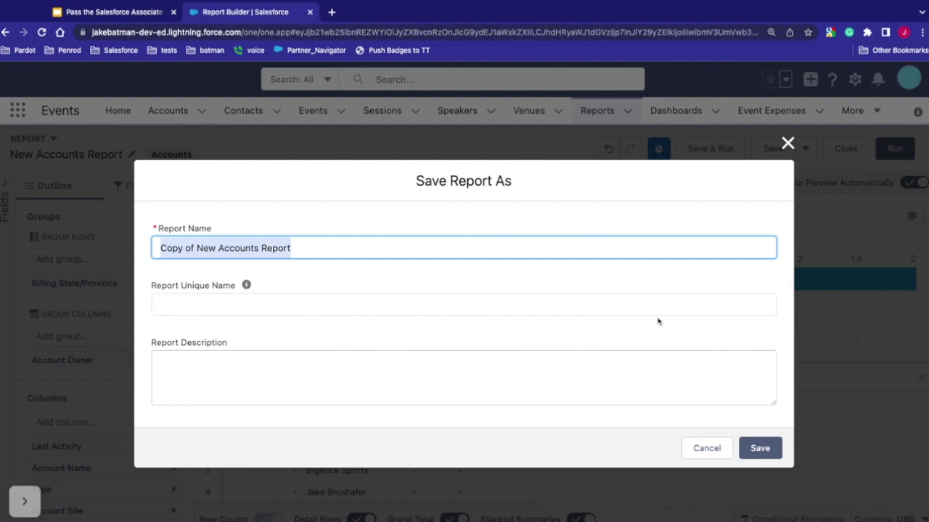
click(762, 447)
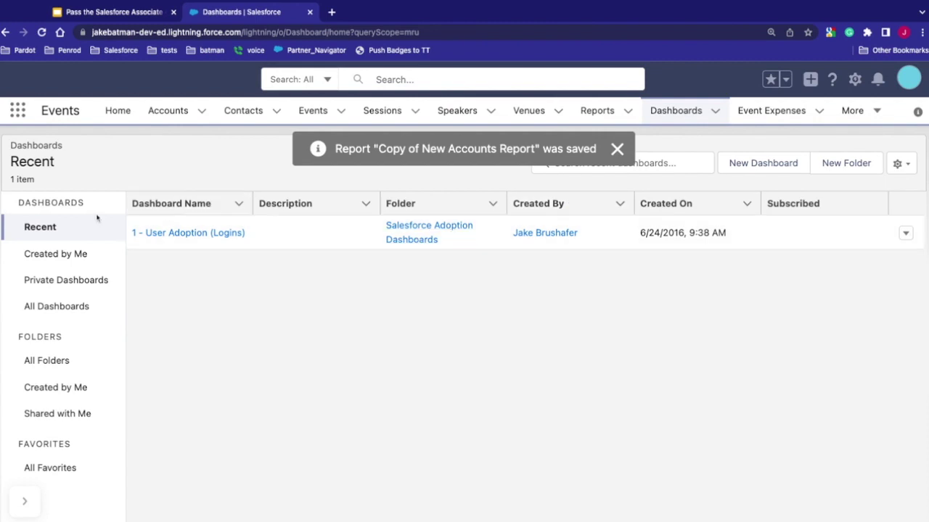
Step: View all dashboards and create a new dashboard named "Test Dashboard" in the Private Dashboards folder
click(71, 307)
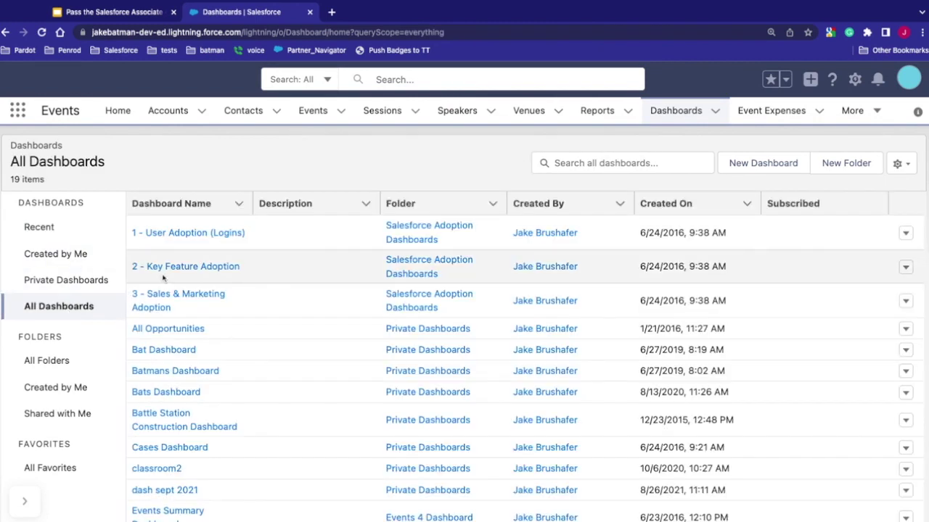
click(756, 166)
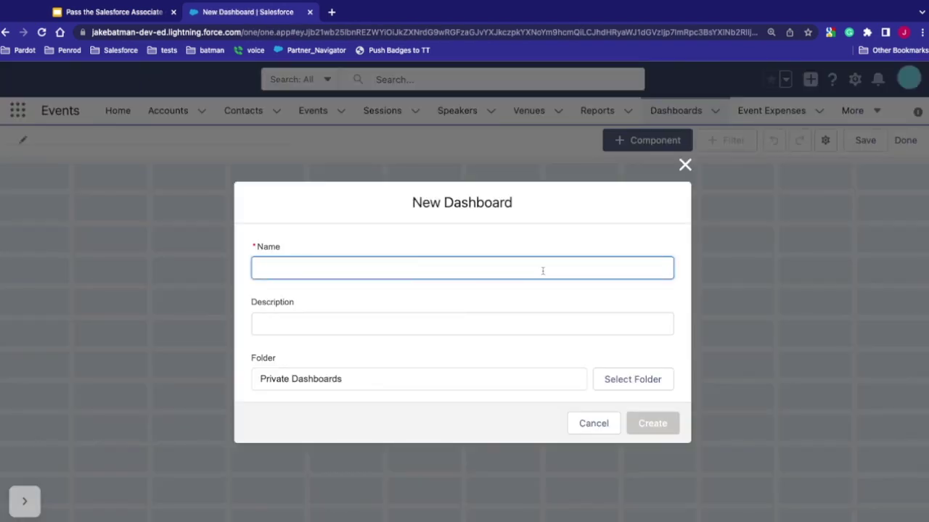
text(Test Dashba)
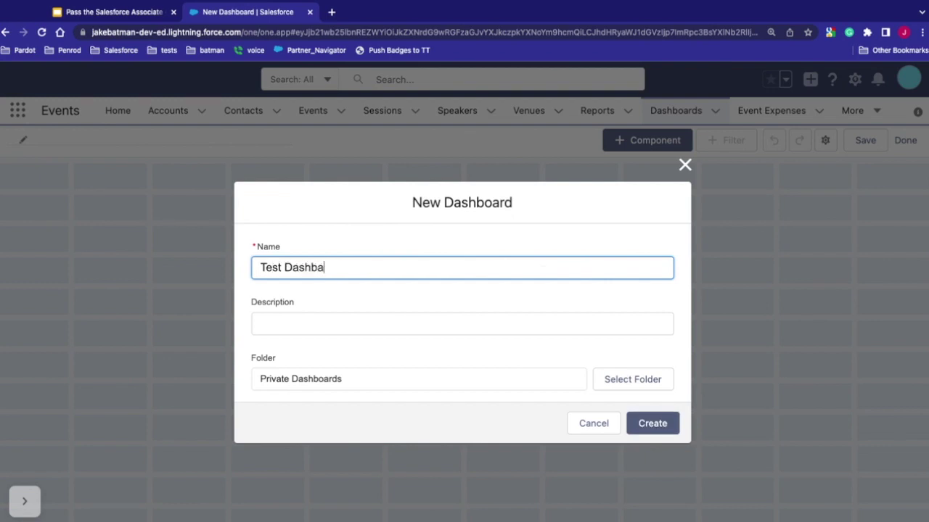
key(BackSpace)
text(oard)
click(650, 424)
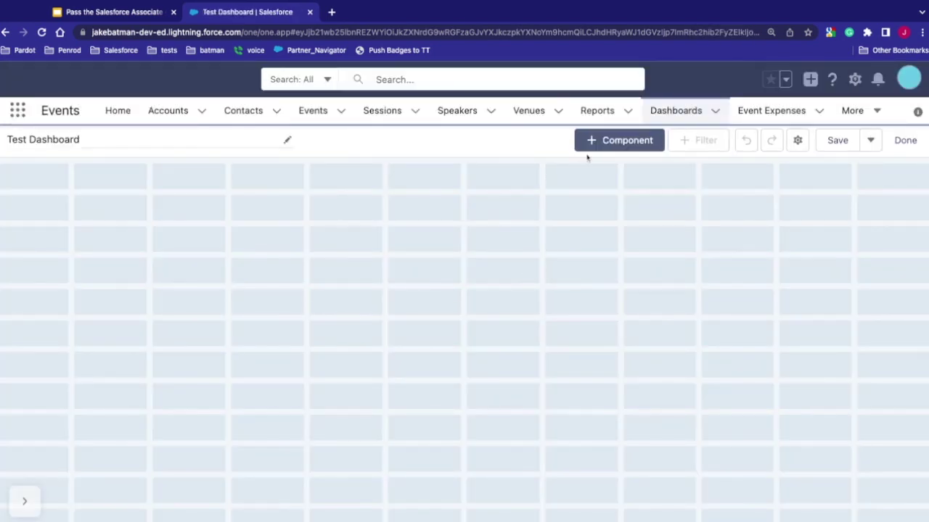
Step: Start a new dashboard component based on the report "Copy of New Accounts Report"
click(602, 145)
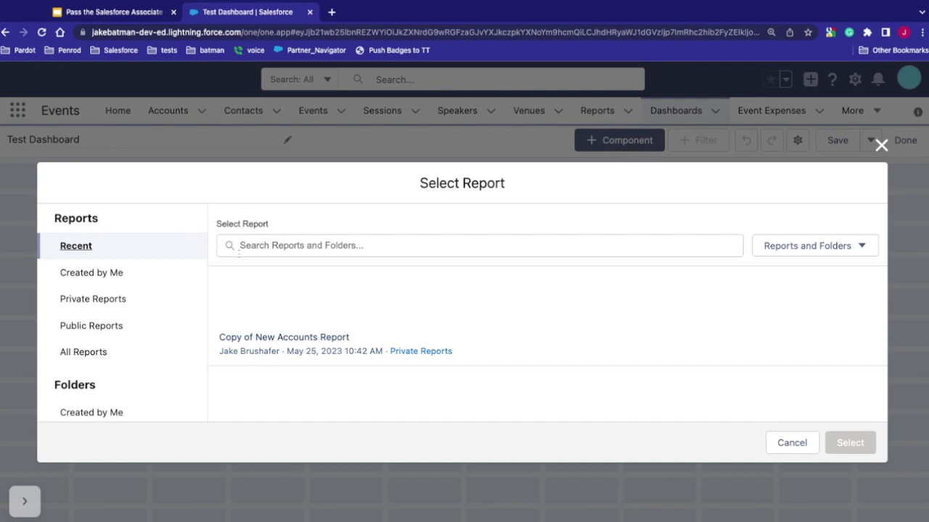
click(251, 360)
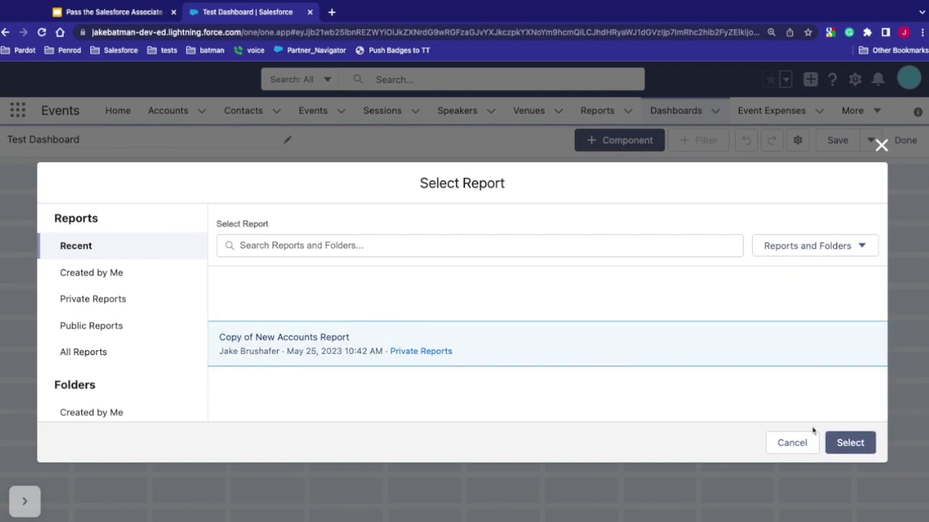
click(849, 442)
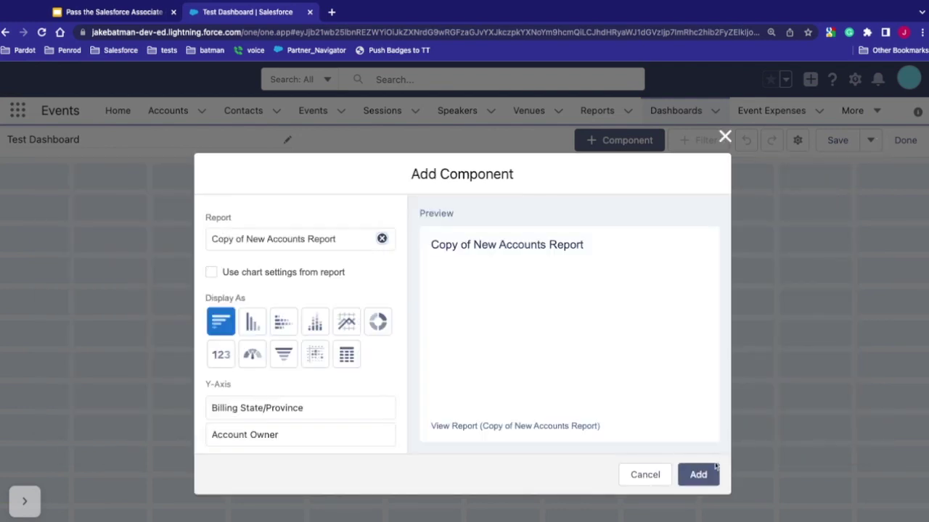
Step: Preview the report component in the available display types, including stacked bar, line, donut, table, scatter, funnel, gauge, metric and horizontal bar
click(254, 326)
click(283, 323)
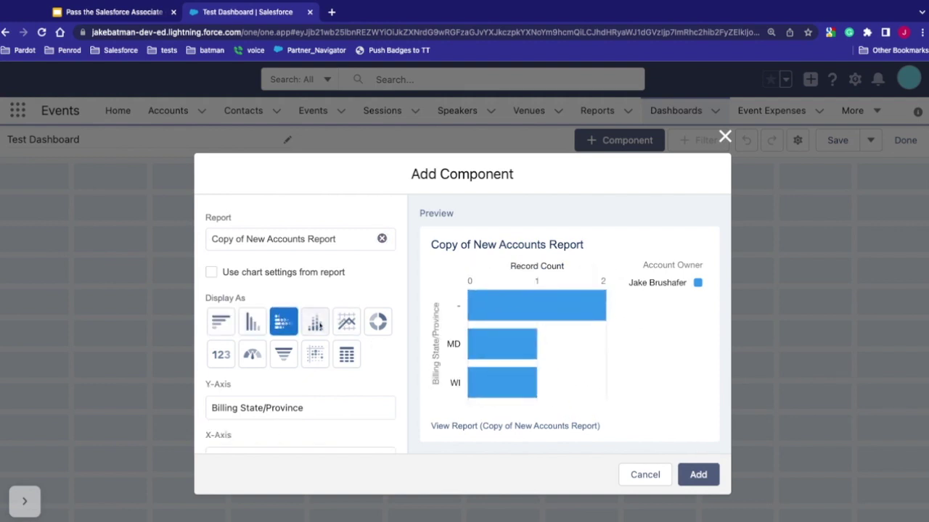
click(316, 324)
click(347, 322)
click(377, 321)
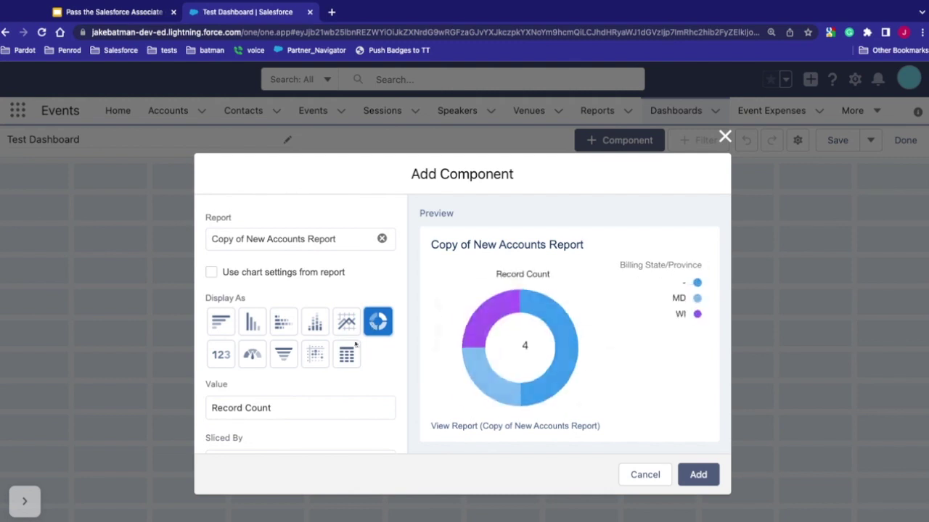
click(347, 354)
click(310, 357)
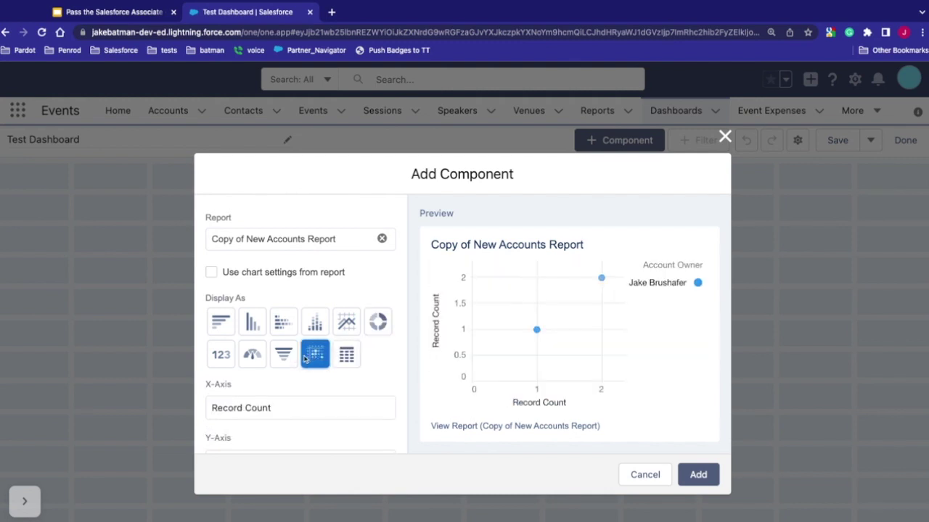
click(284, 354)
click(252, 354)
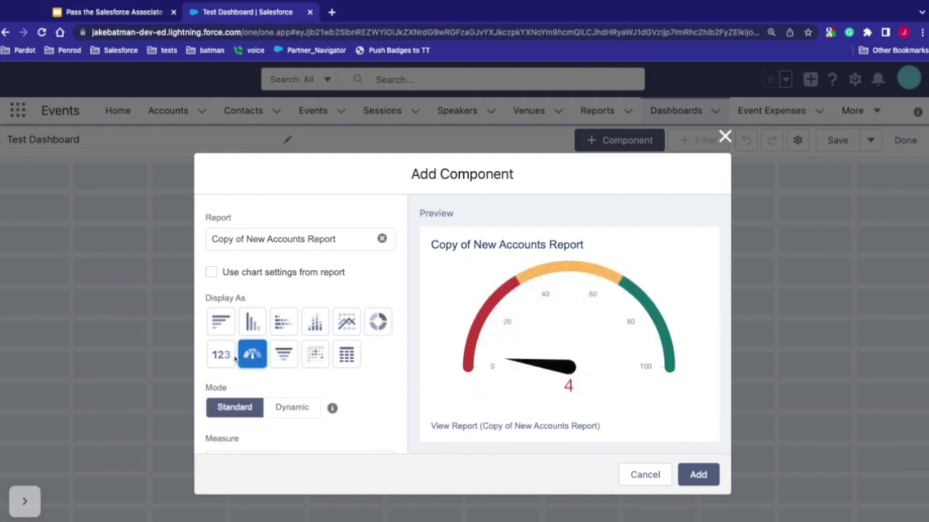
click(222, 354)
click(220, 322)
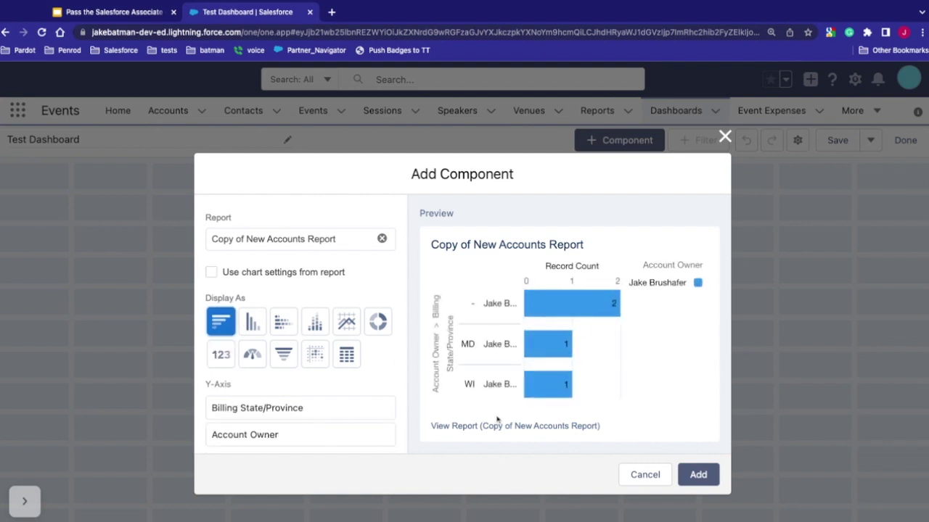
Step: Display the component as a vertical bar chart and add it to the dashboard
click(253, 321)
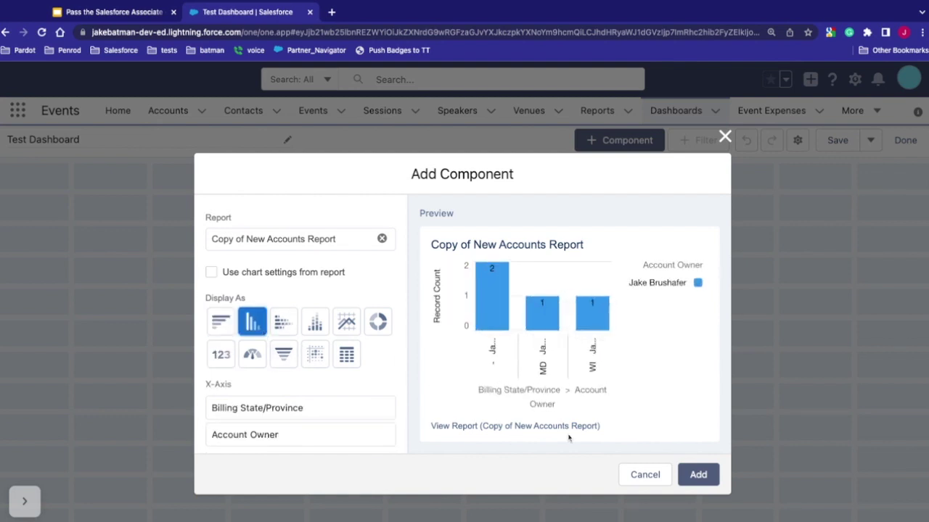
click(698, 475)
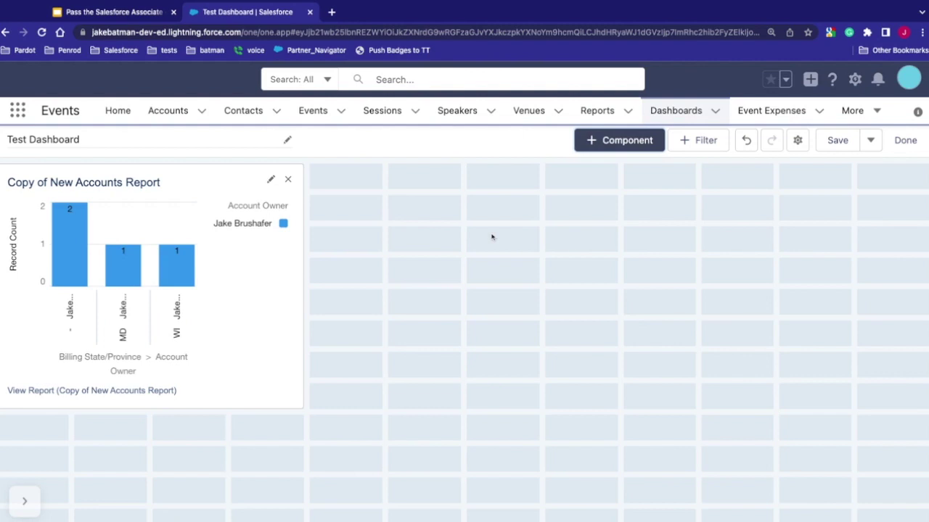
Step: Add a second component from "Copy of New Accounts Report" as a stacked horizontal bar chart and place it on the dashboard grid
click(597, 144)
click(315, 347)
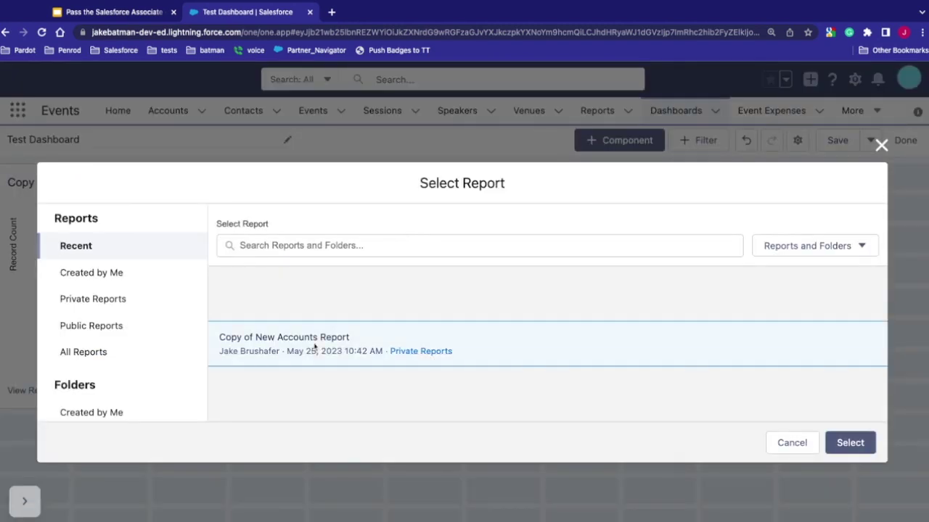
click(849, 444)
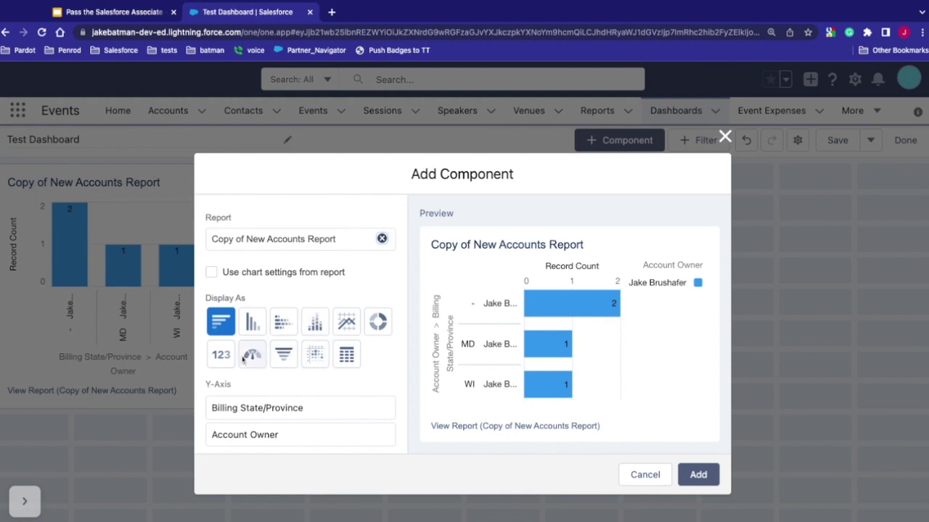
click(315, 322)
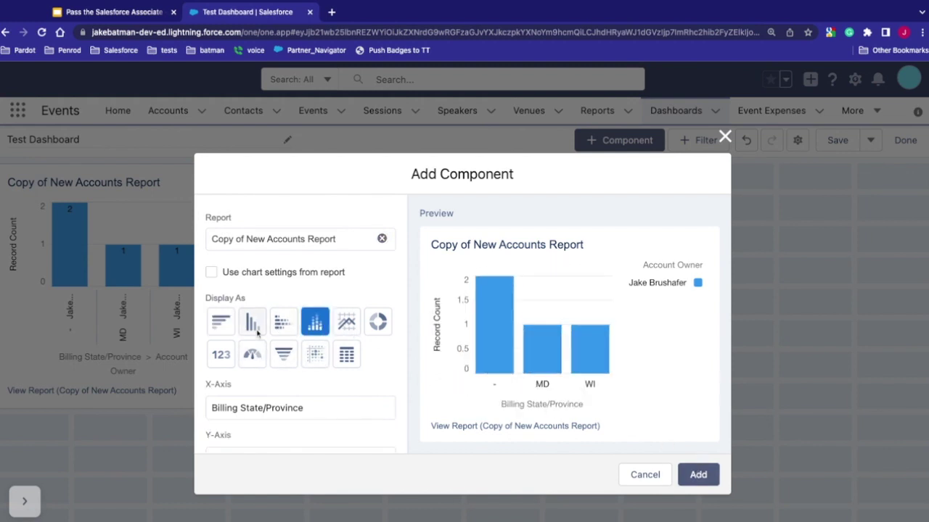
click(257, 330)
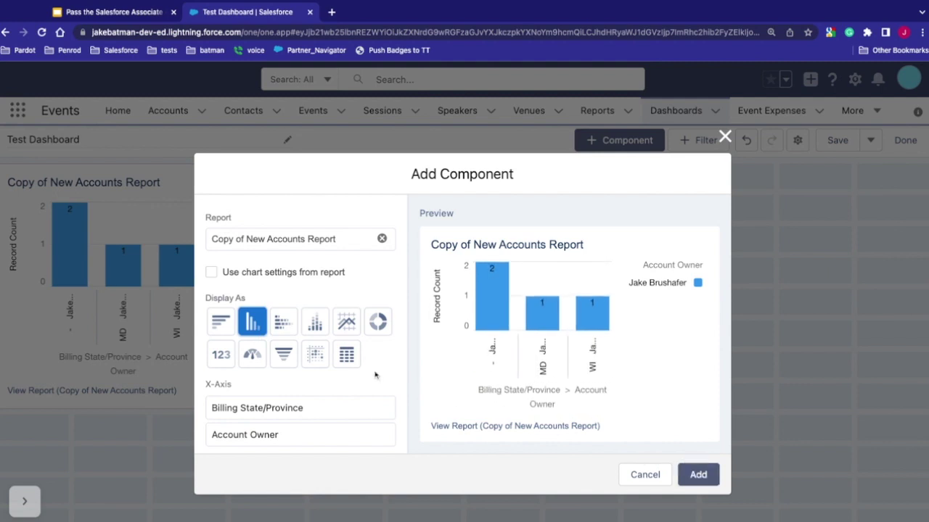
click(283, 321)
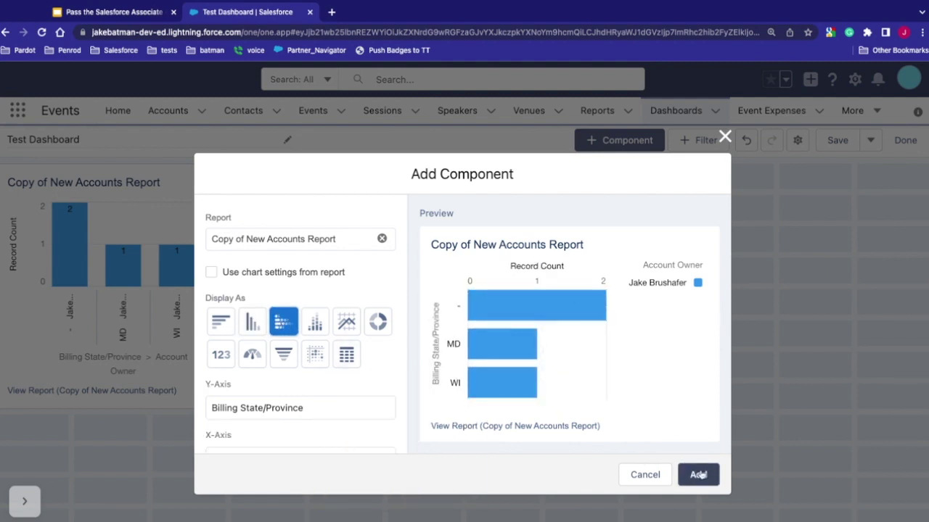
click(698, 476)
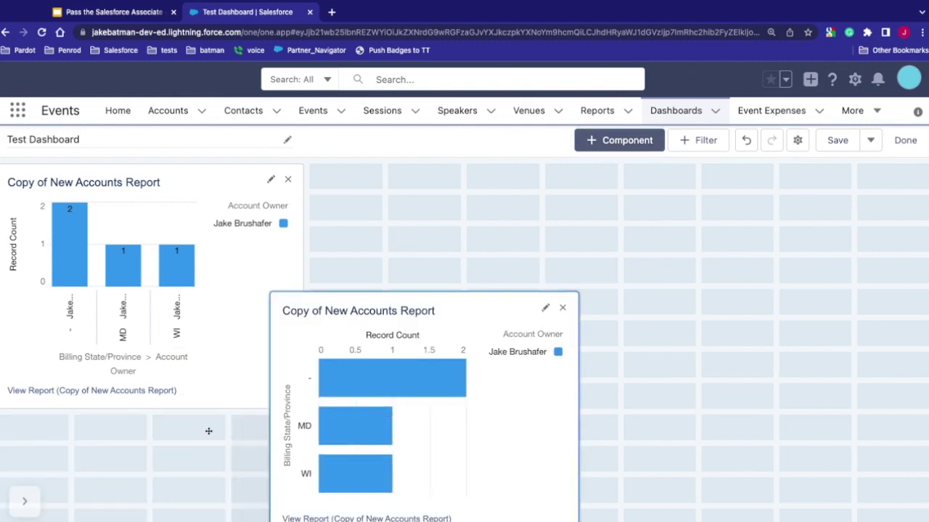
mouse_move(616, 412)
mouse_down()
mouse_move(544, 342)
mouse_move(326, 264)
mouse_move(726, 460)
mouse_move(618, 408)
mouse_up()
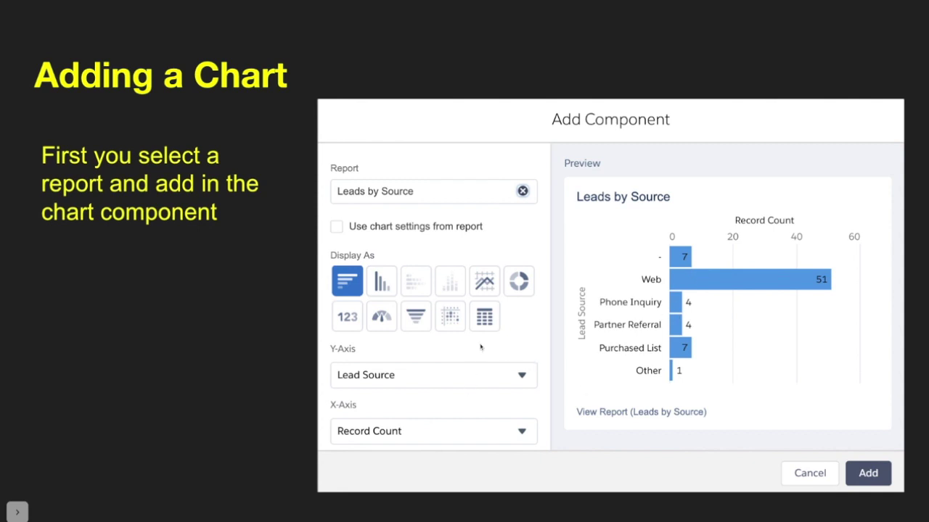
key(Right)
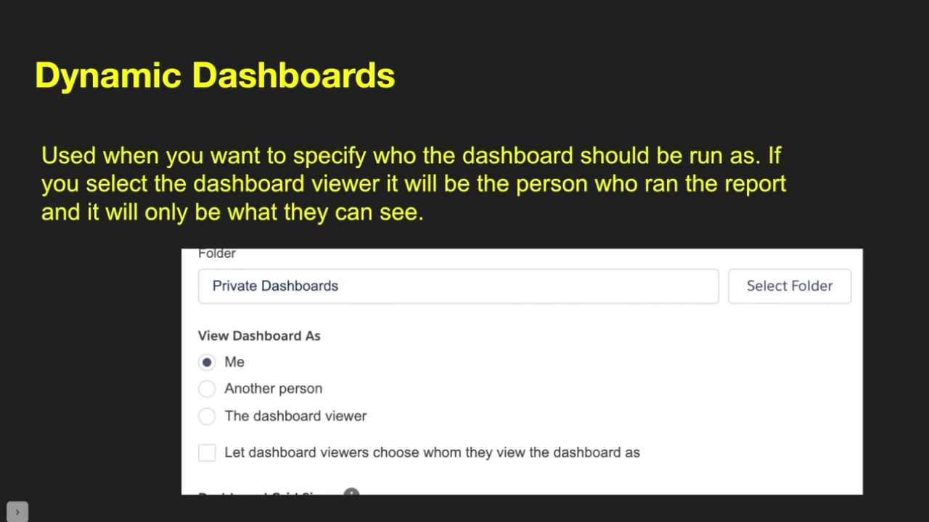
key(Right)
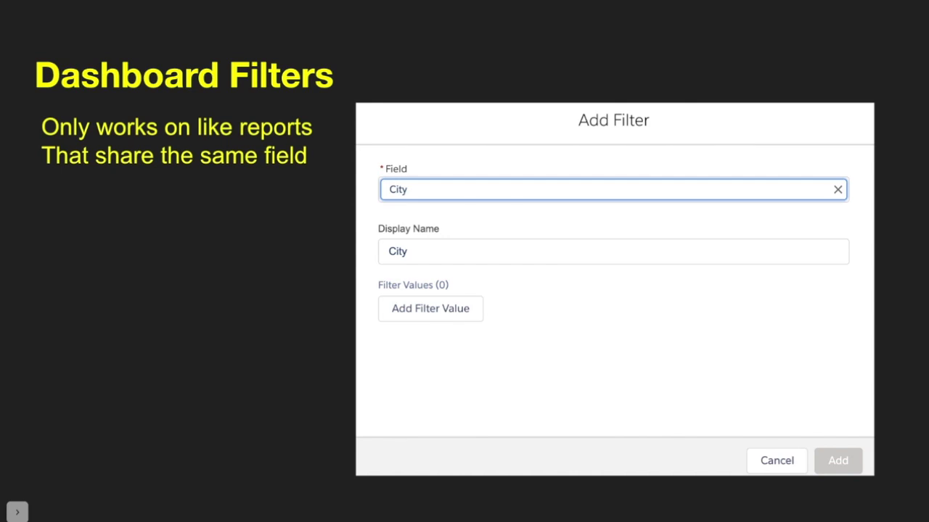
key(Right)
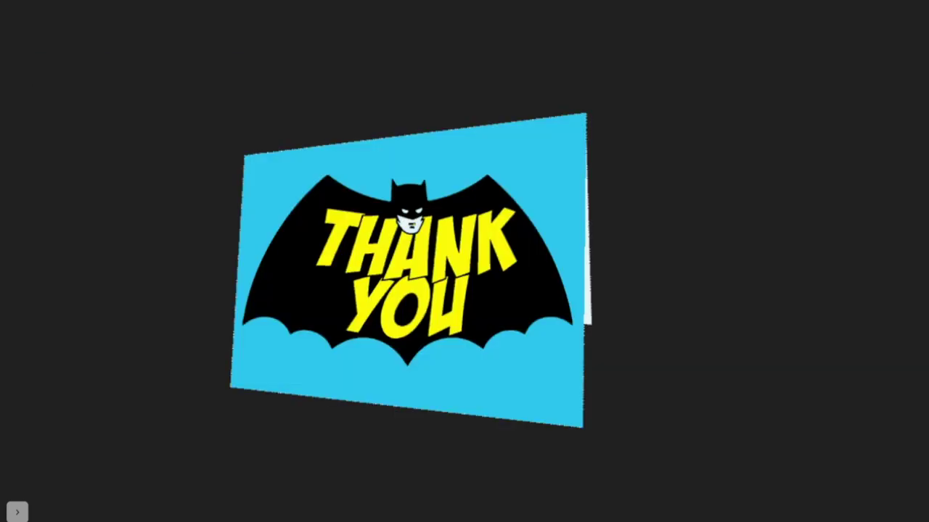